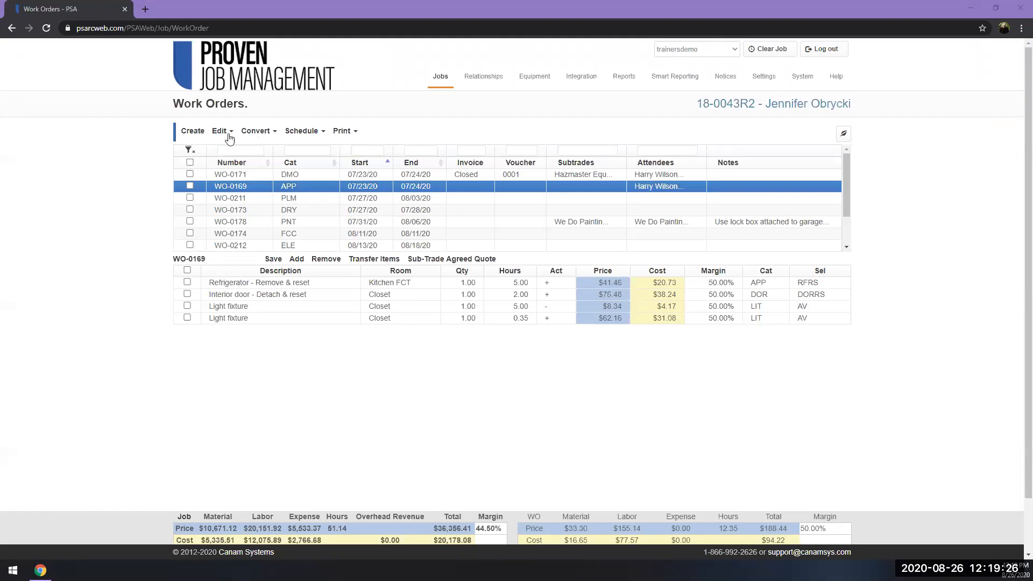
Create a new blank work order for the job and review the available editing and conversion actions.
left_click(190, 133)
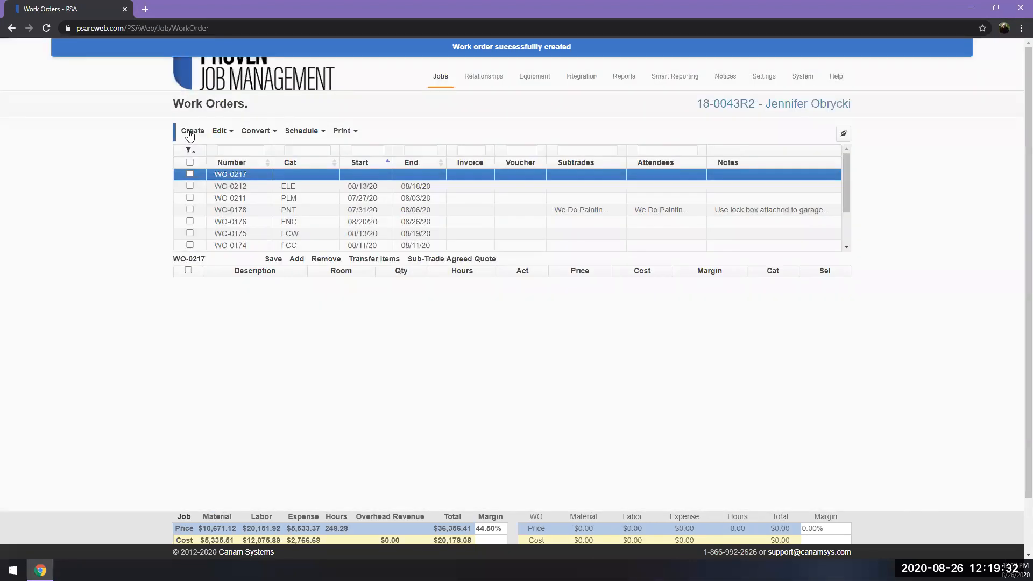
left_click(233, 134)
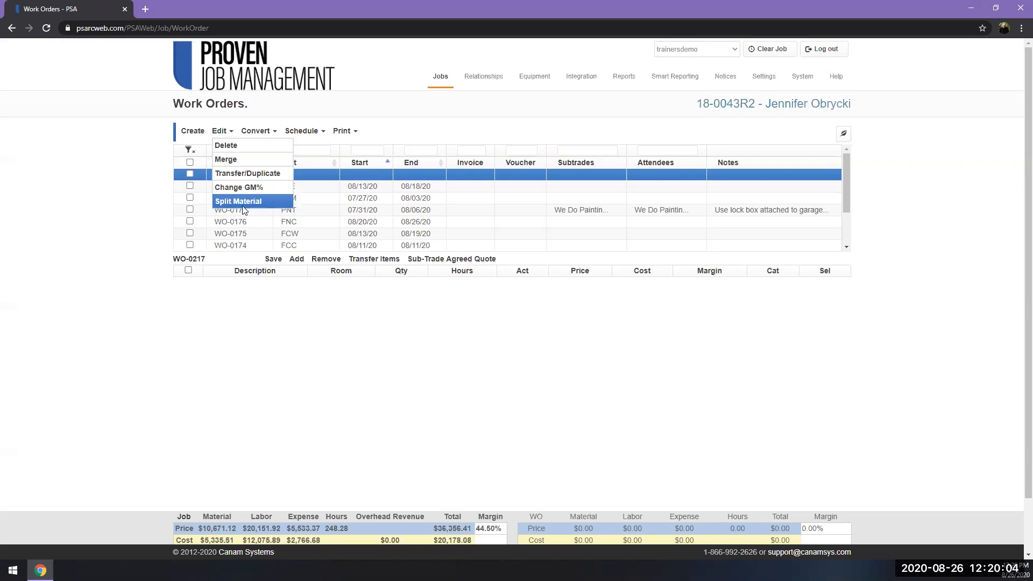
left_click(274, 135)
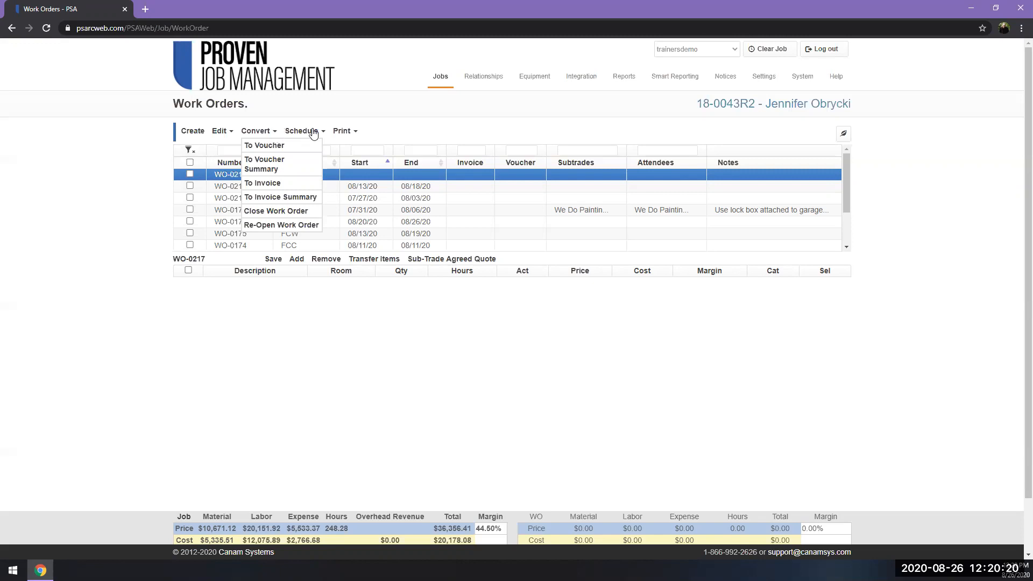
Mark the ELE work order, view the schedule in Calendar View, and return to the work orders list.
left_click(314, 133)
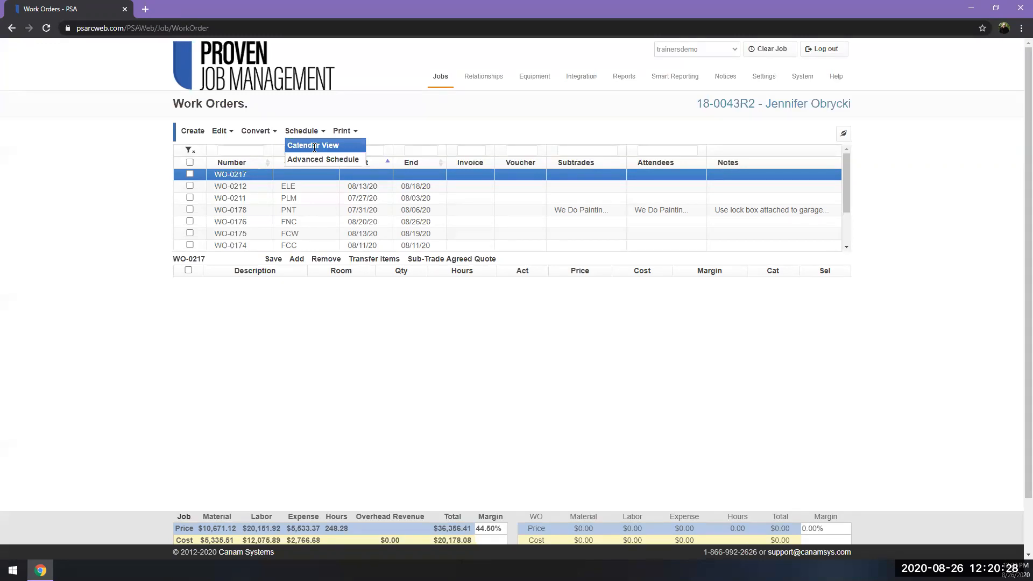
left_click(190, 186)
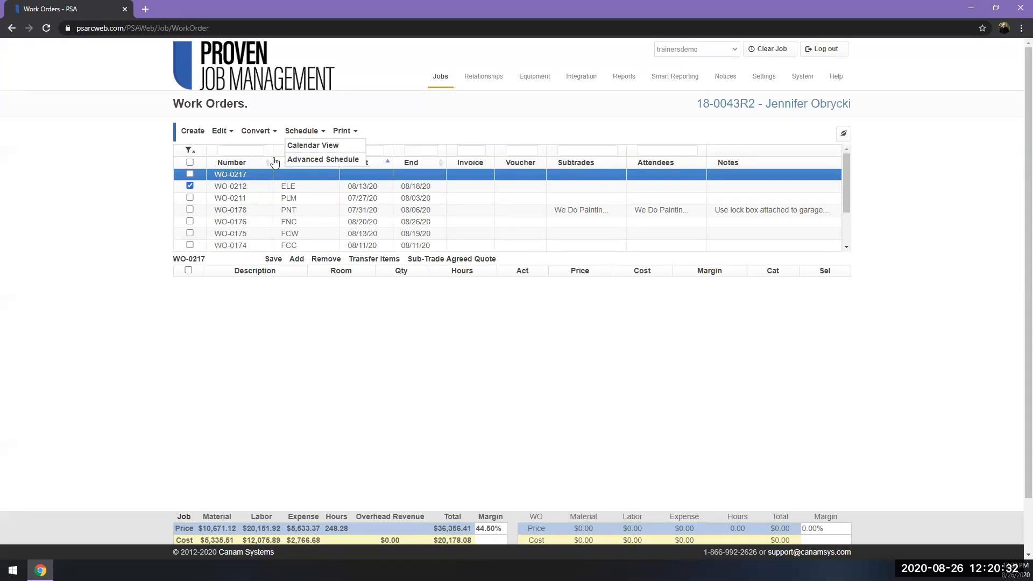
left_click(303, 146)
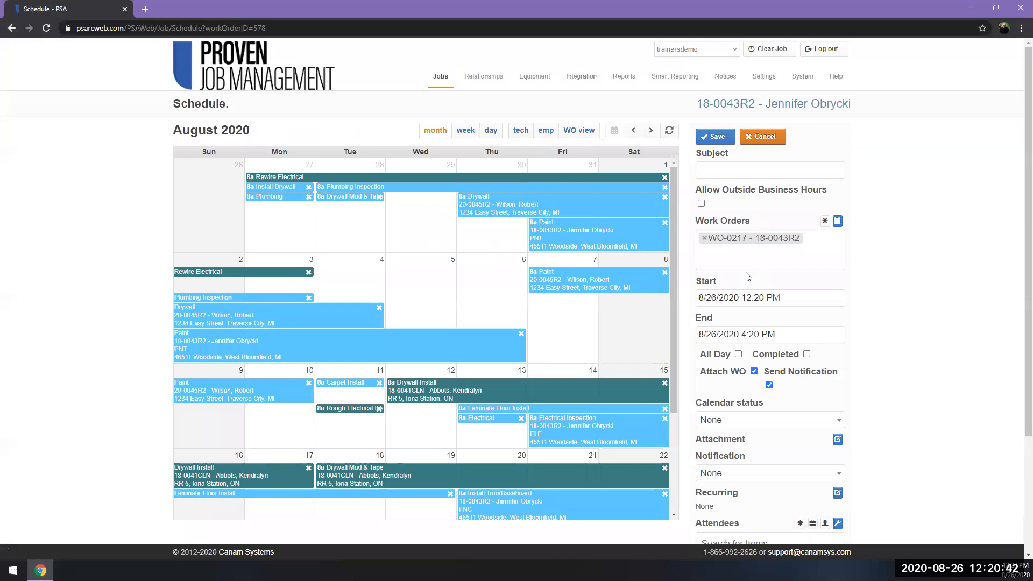
mouse_move(437, 77)
left_click(452, 156)
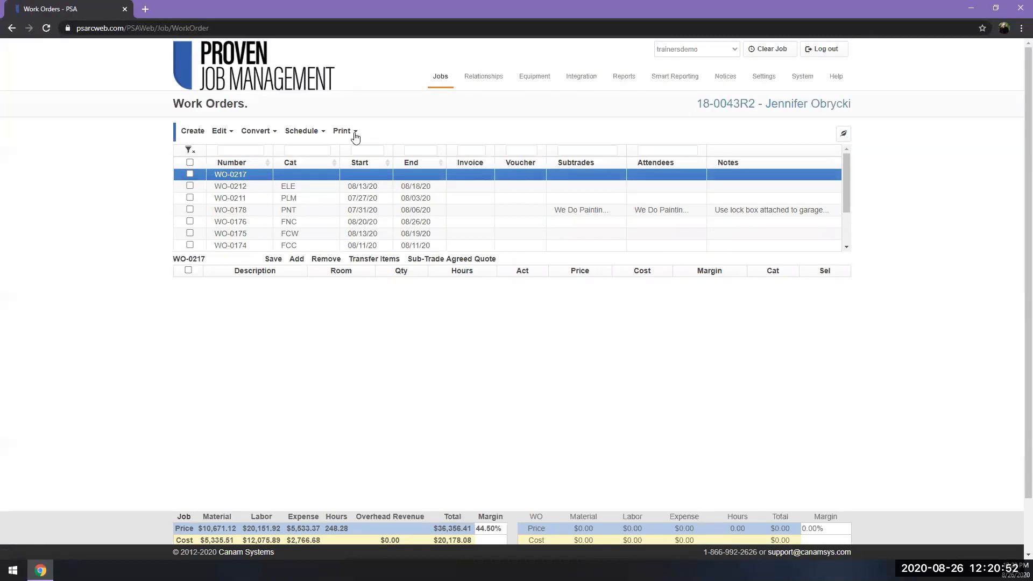
Preview the printable report of the PNT work order with its default parameters and return to the work orders list.
left_click(356, 134)
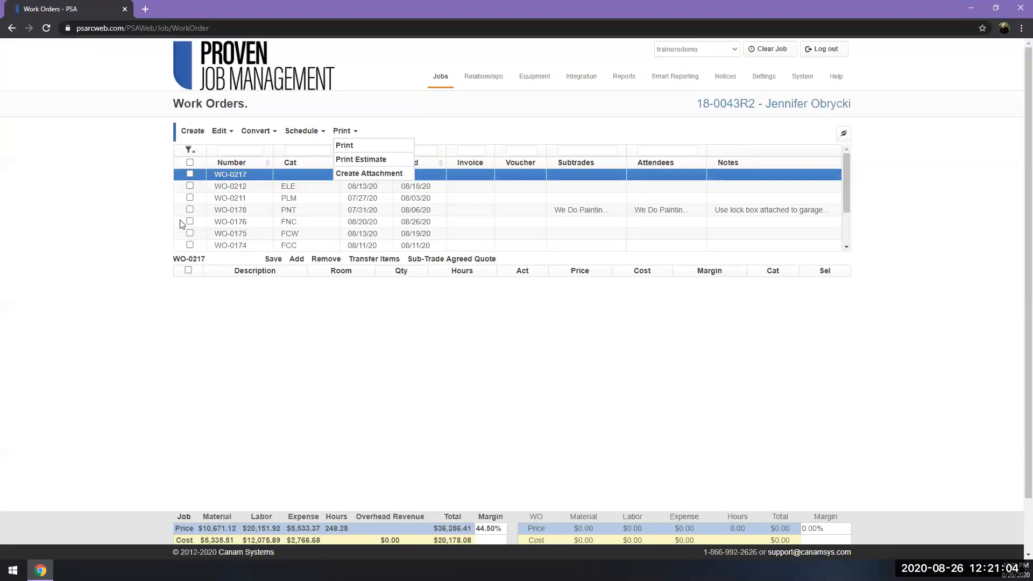
left_click(190, 211)
left_click(356, 146)
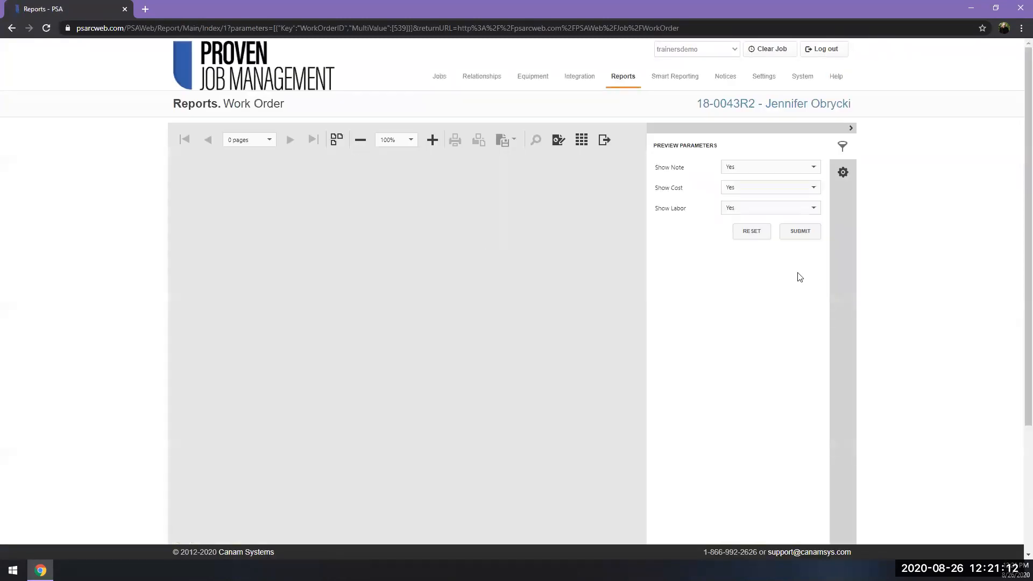
left_click(802, 233)
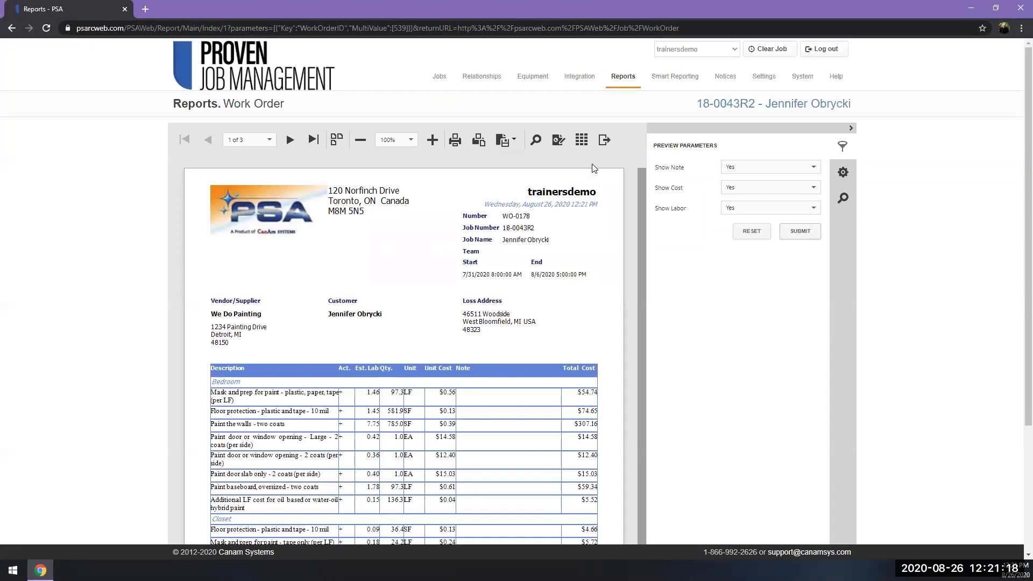
left_click(586, 142)
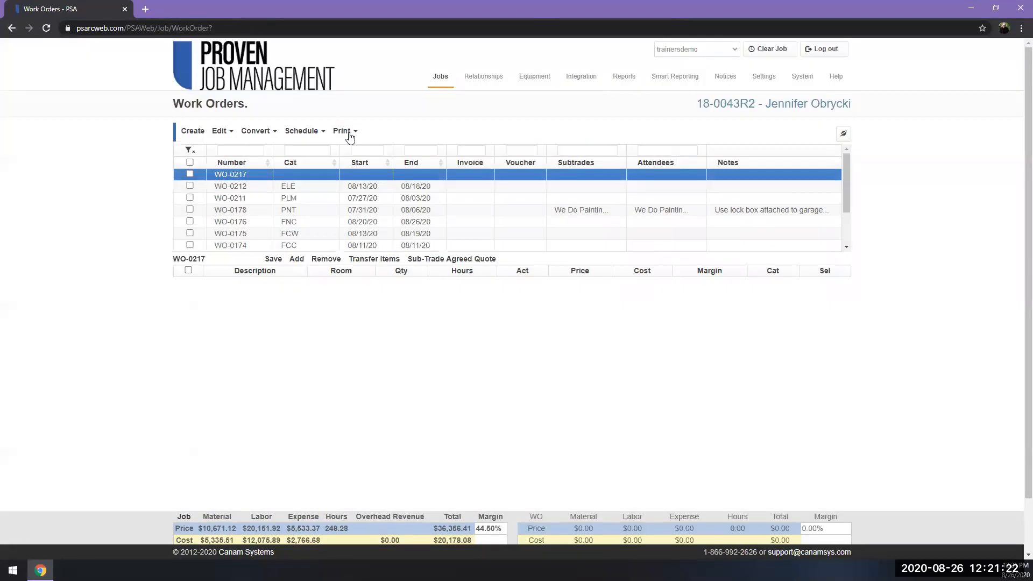
Review the print and attachment options, and display the line items of the FNC and ELE work orders.
left_click(352, 133)
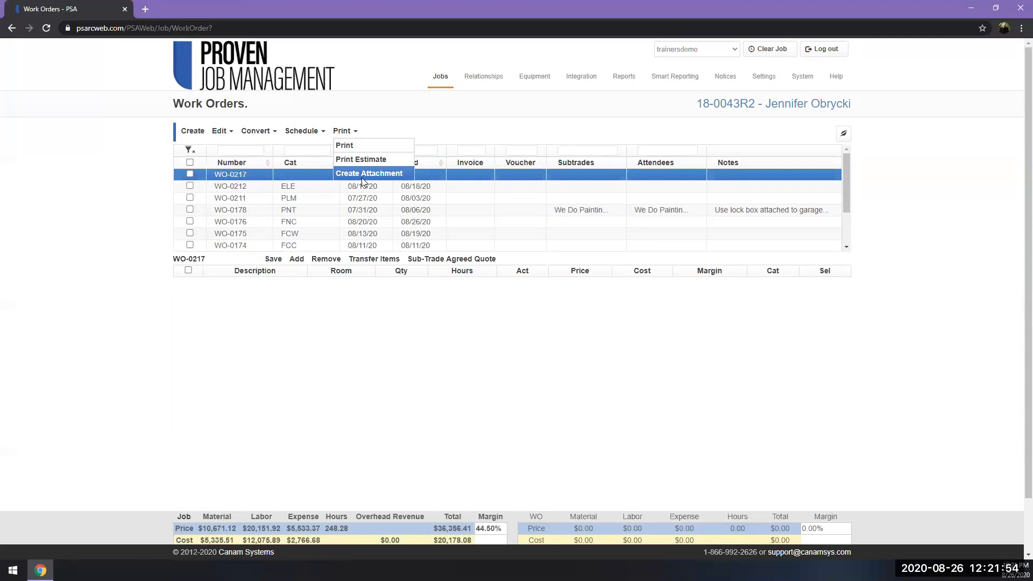
left_click(481, 222)
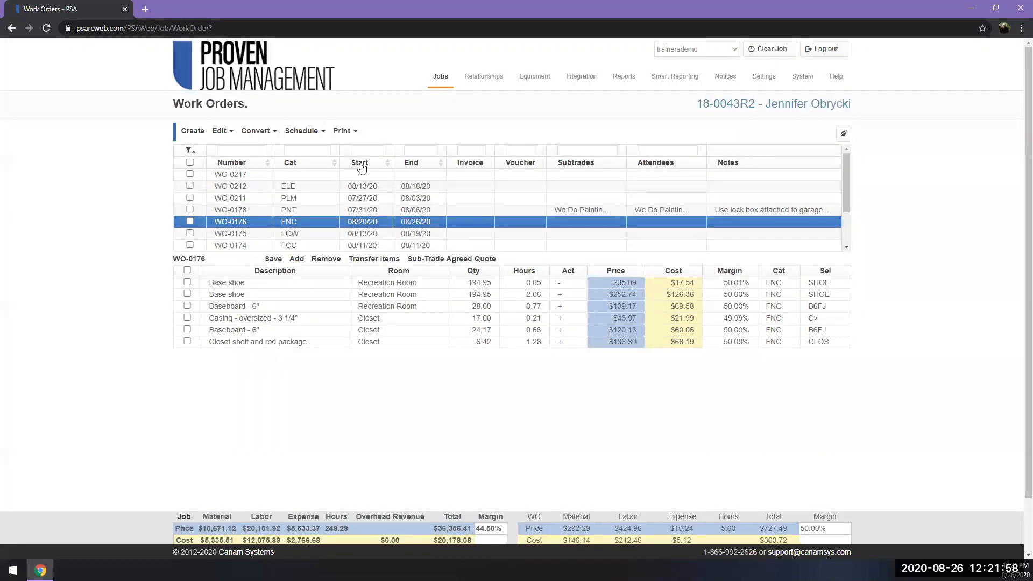
left_click(312, 185)
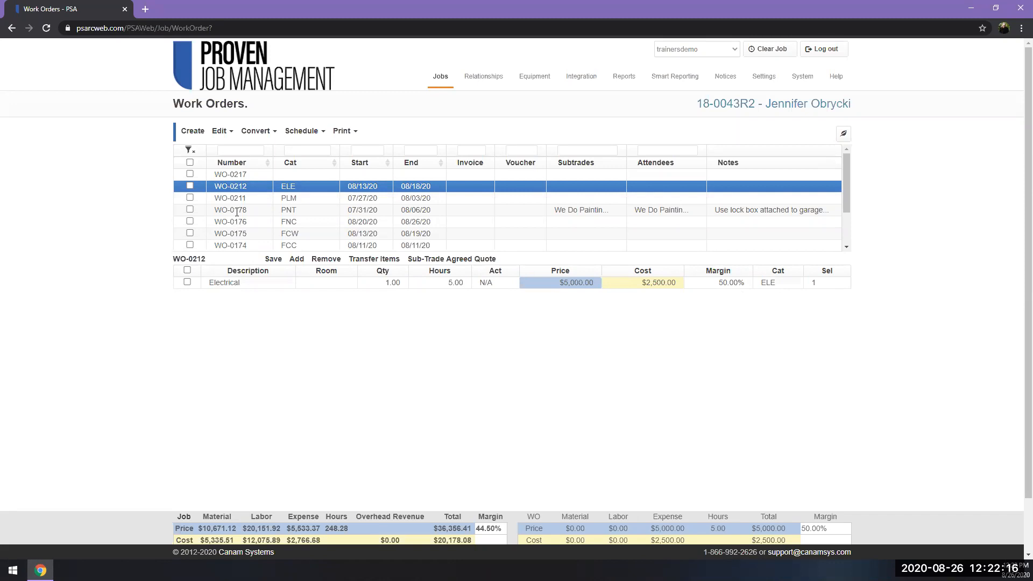
Display the CLN work order's line items, open its number for editing, and close the dialog without saving.
scroll(310, 221, "down", 1)
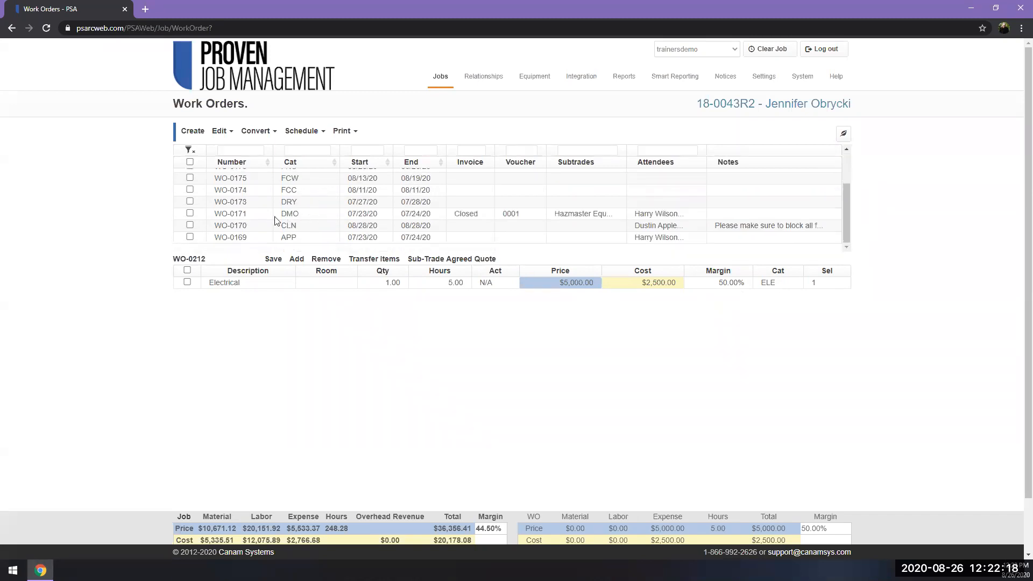
left_click(237, 225)
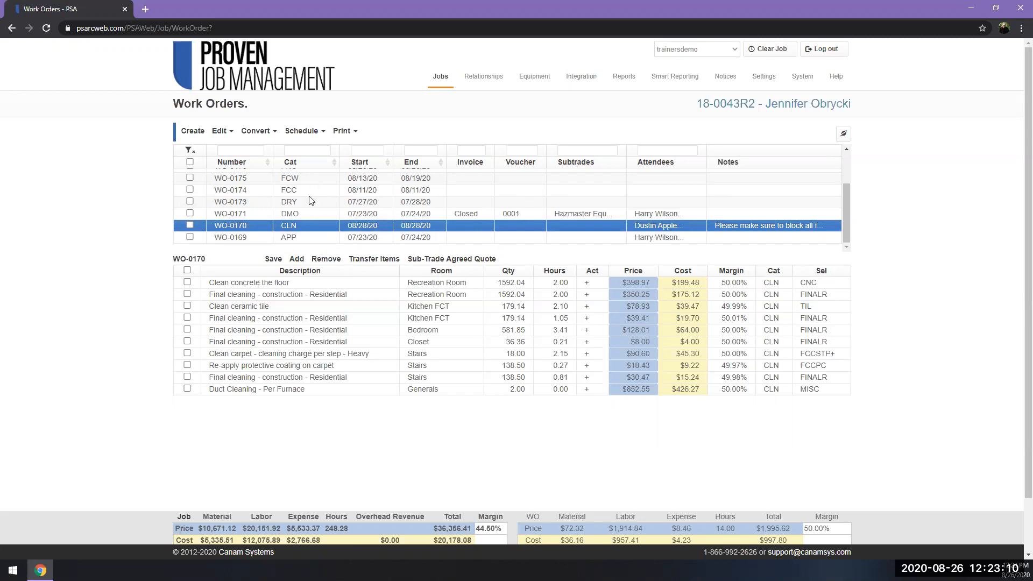
double_click(250, 222)
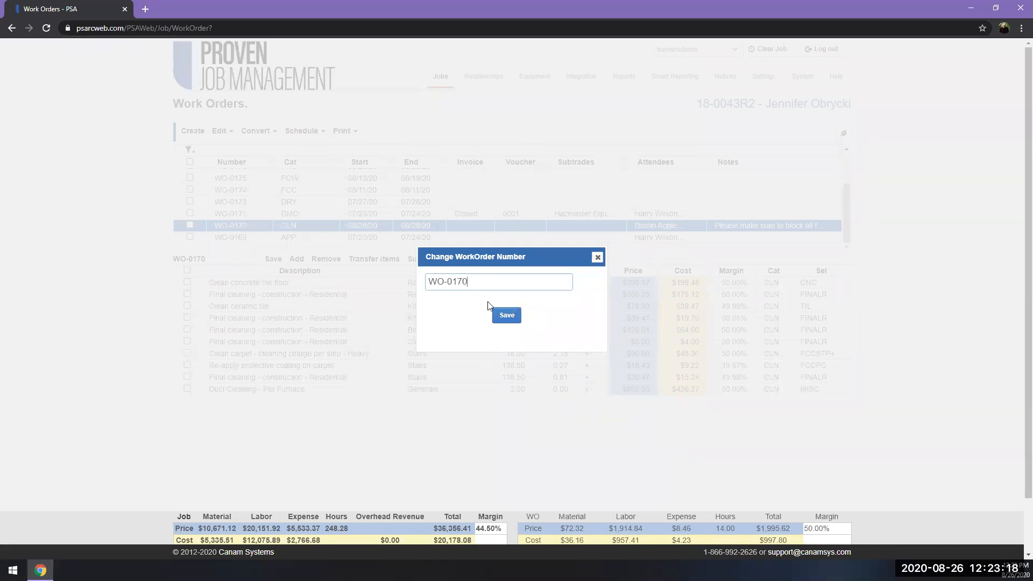
left_click(597, 257)
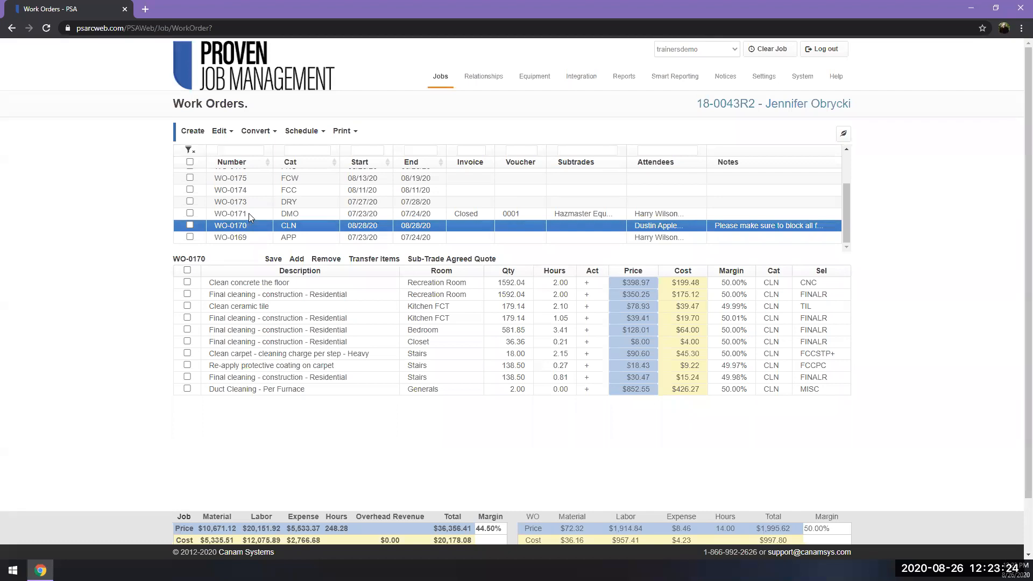
Open the employees and subtrades assigned to the DMO work order, view the selectable companies, and close the dialog.
left_click(248, 213)
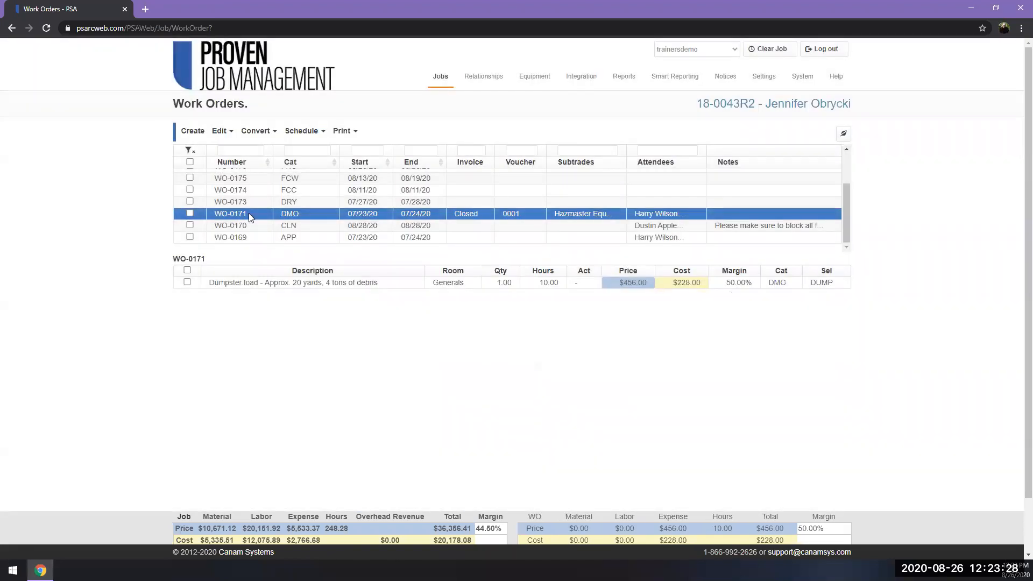
left_click(248, 213)
left_click(592, 213)
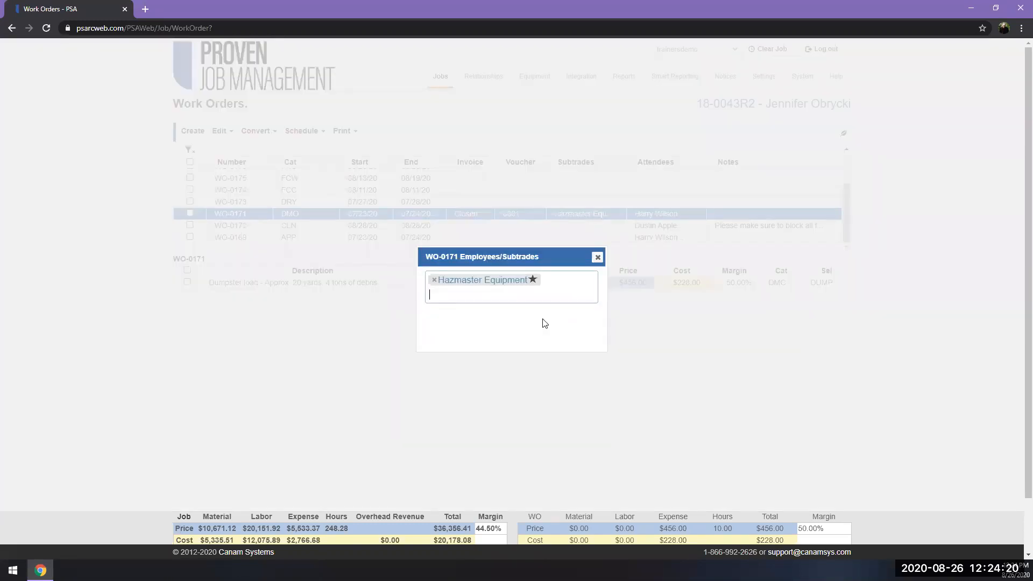
left_click(487, 298)
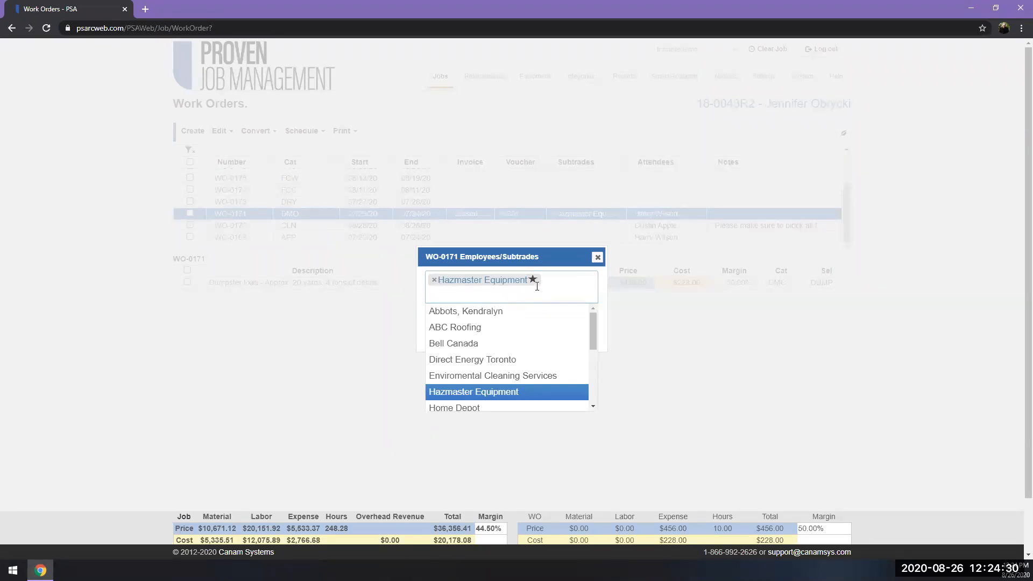
left_click(597, 258)
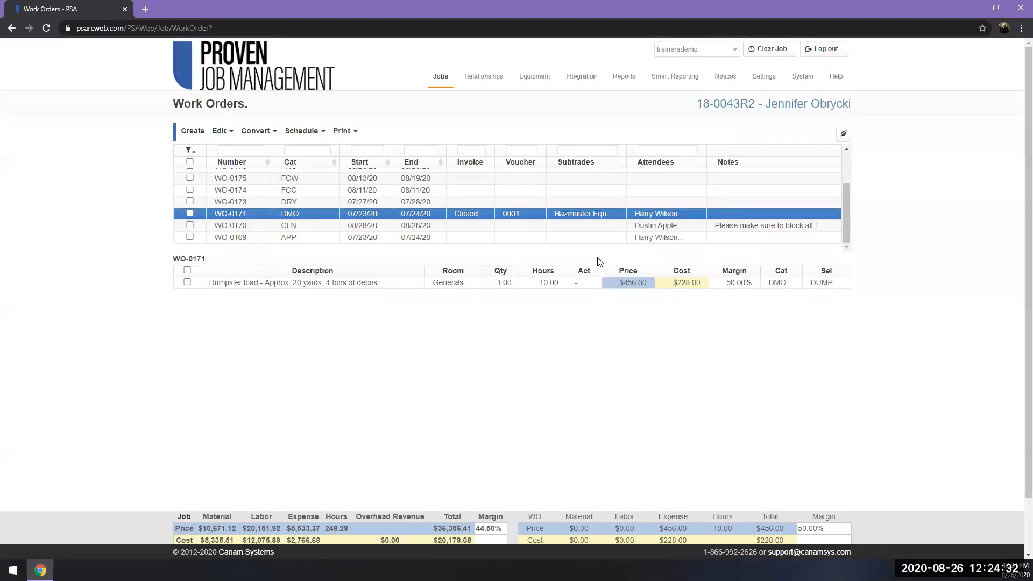
View the DMO work order's attendees and its work order note, closing each dialog without changes.
double_click(665, 214)
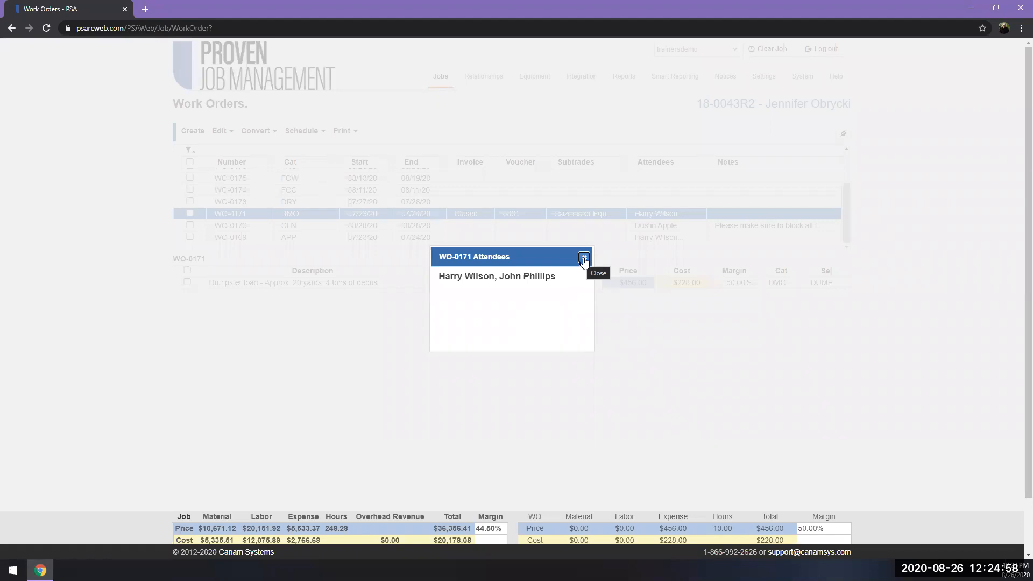
left_click(584, 260)
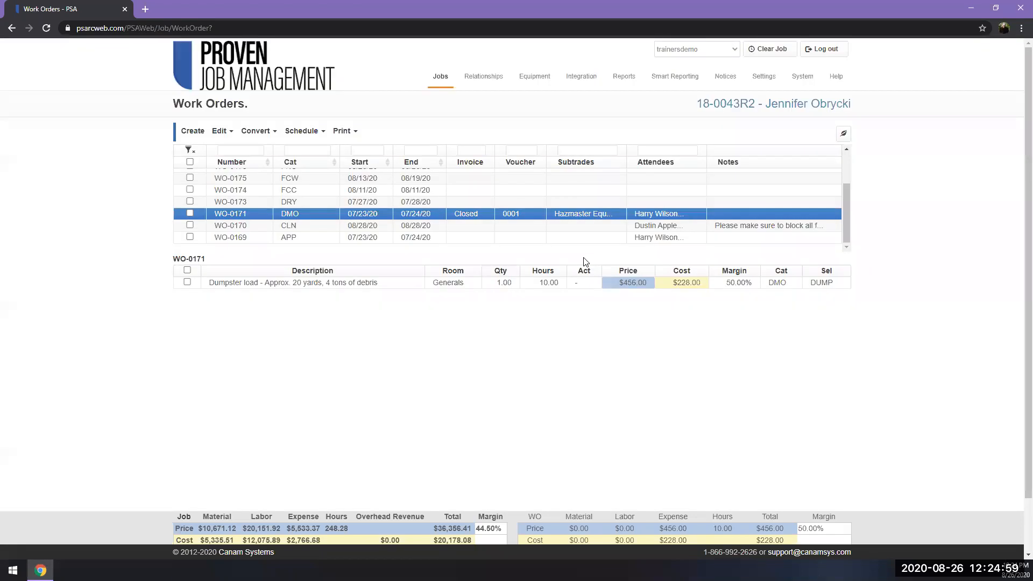
left_click(752, 216)
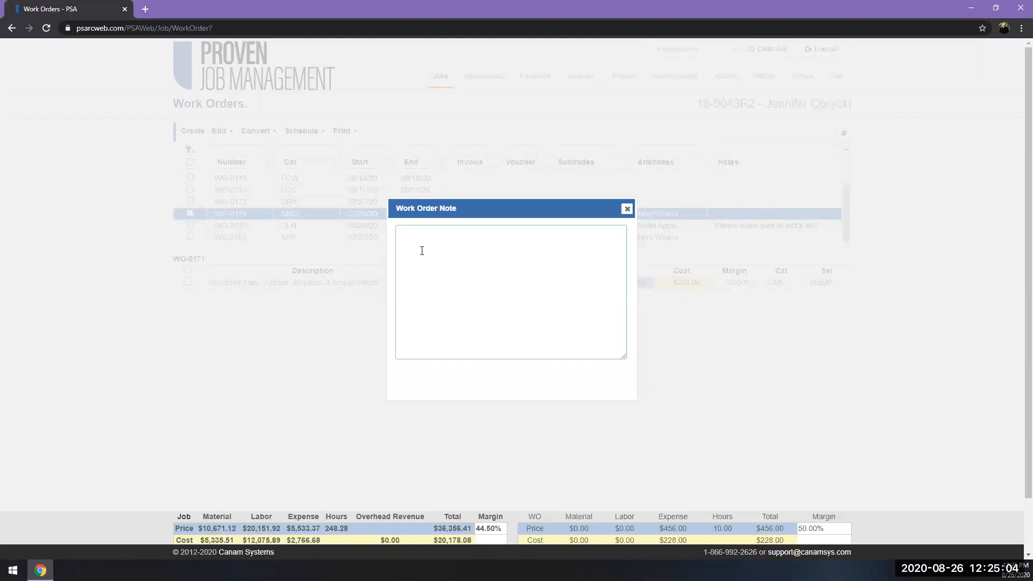
left_click(627, 209)
Read the CLN work order's note and examine the details of its "Clean concrete the floor" line item.
left_click(727, 226)
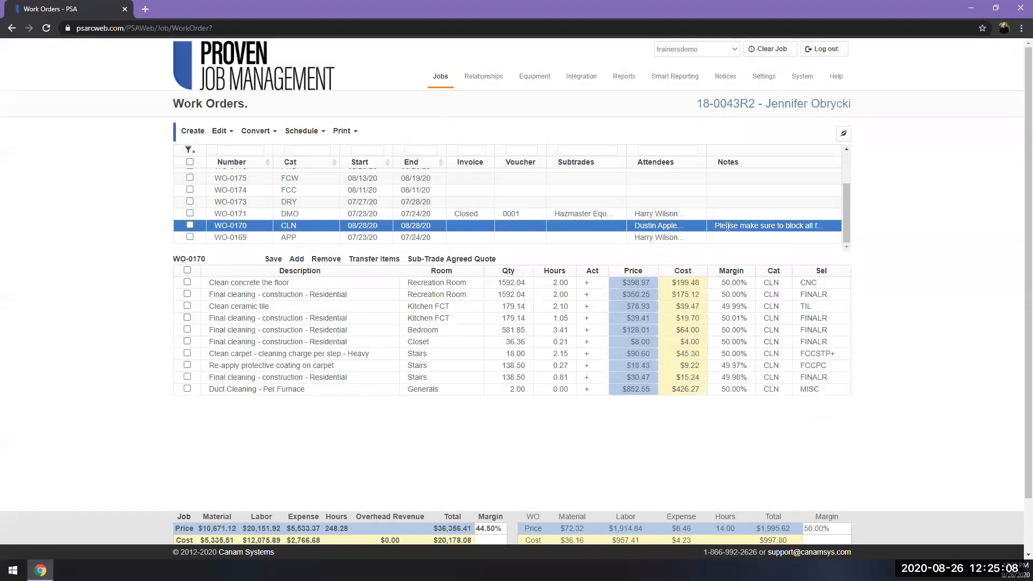
double_click(728, 227)
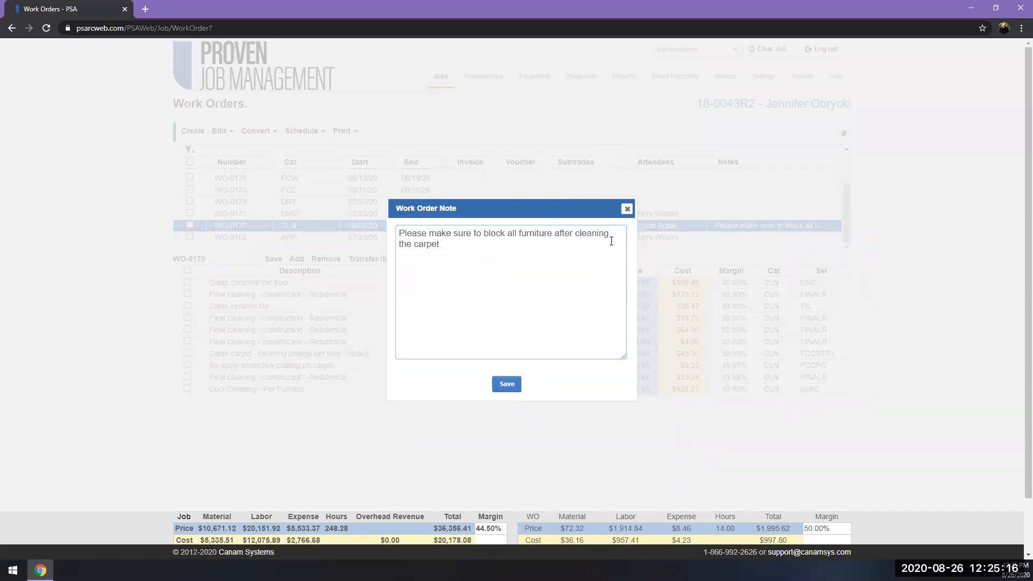
left_click(626, 212)
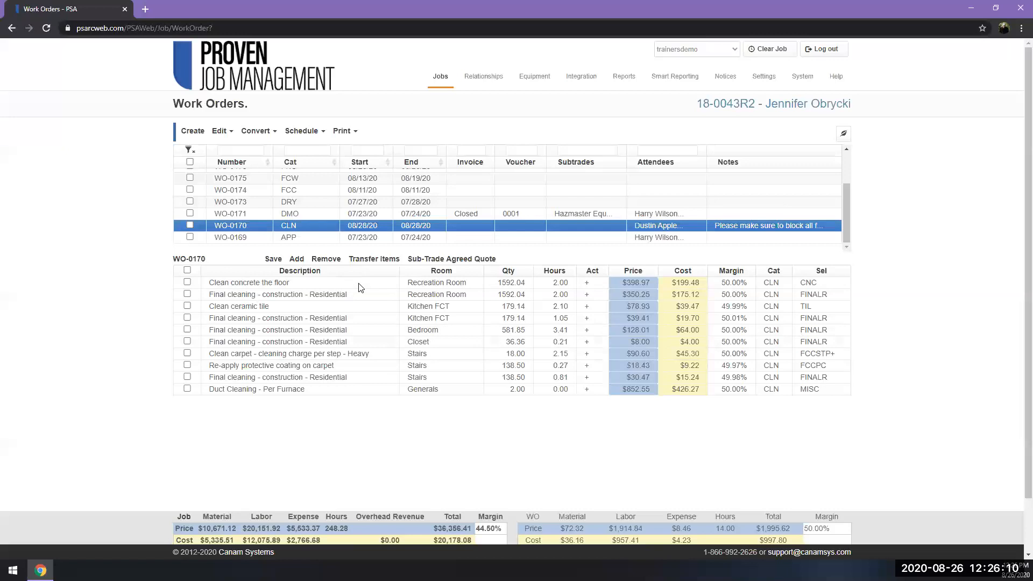
left_click(292, 282)
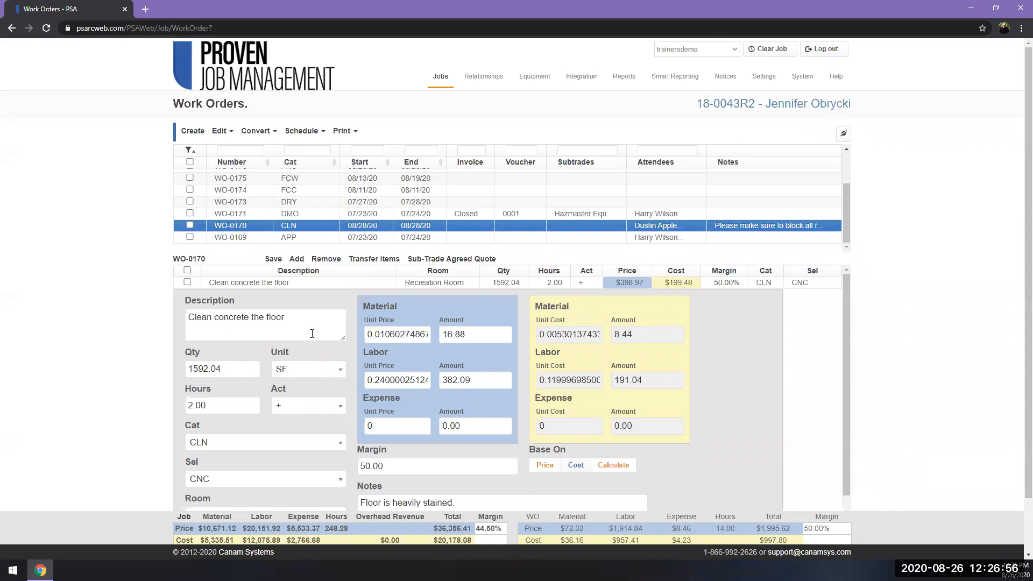
left_click(312, 283)
Add a blank line item to the CLN work order and open its details at the description.
left_click(296, 260)
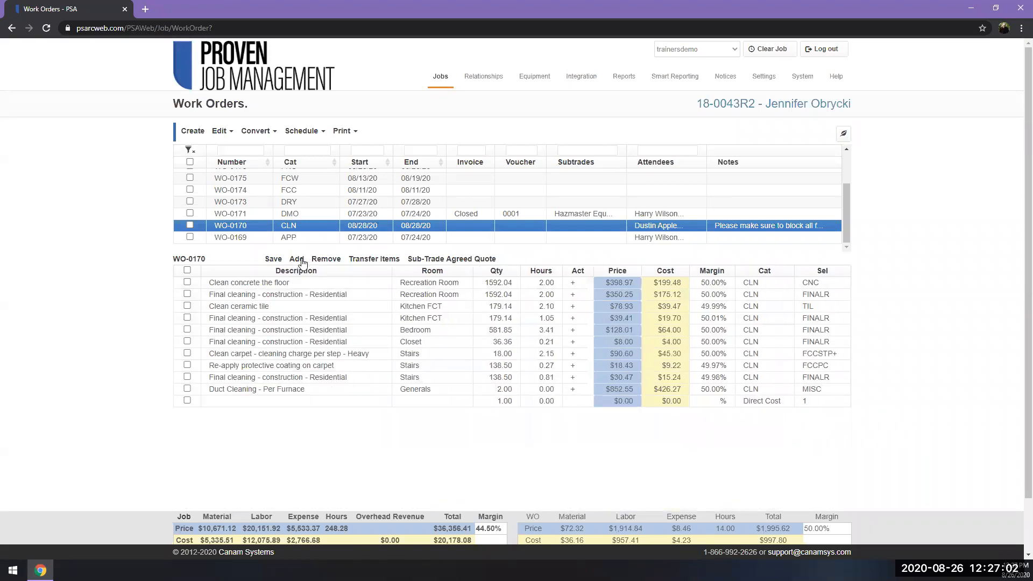
left_click(236, 403)
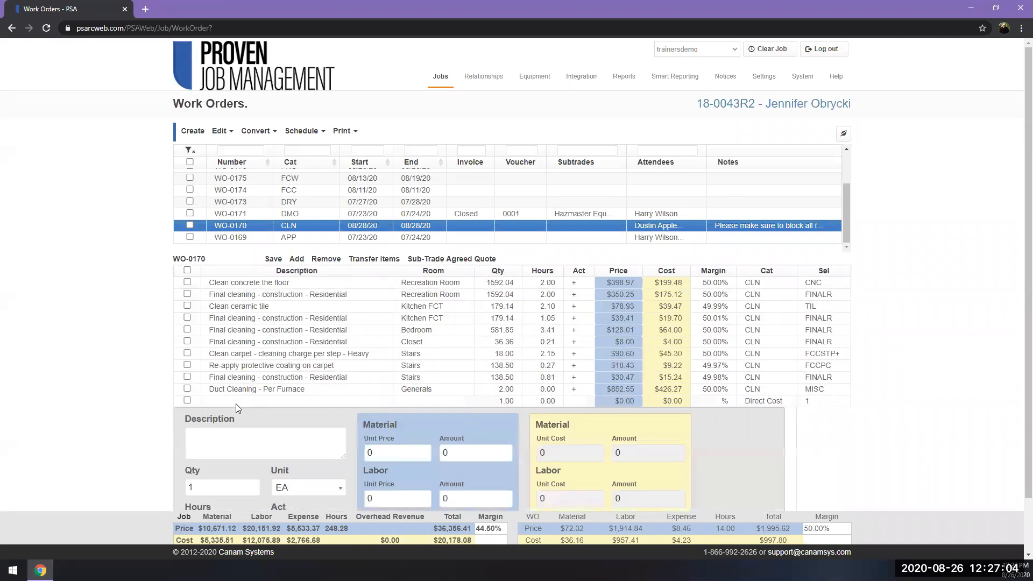
left_click(235, 446)
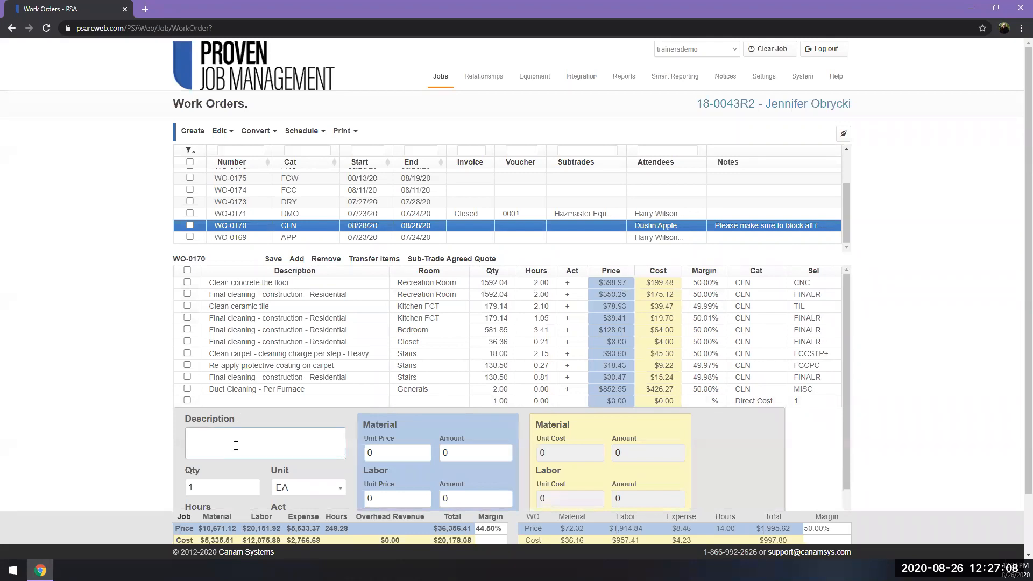
Remove the Stairs "Final cleaning - construction - Residential" item from the CLN work order and collapse the blank item's details.
left_click(187, 377)
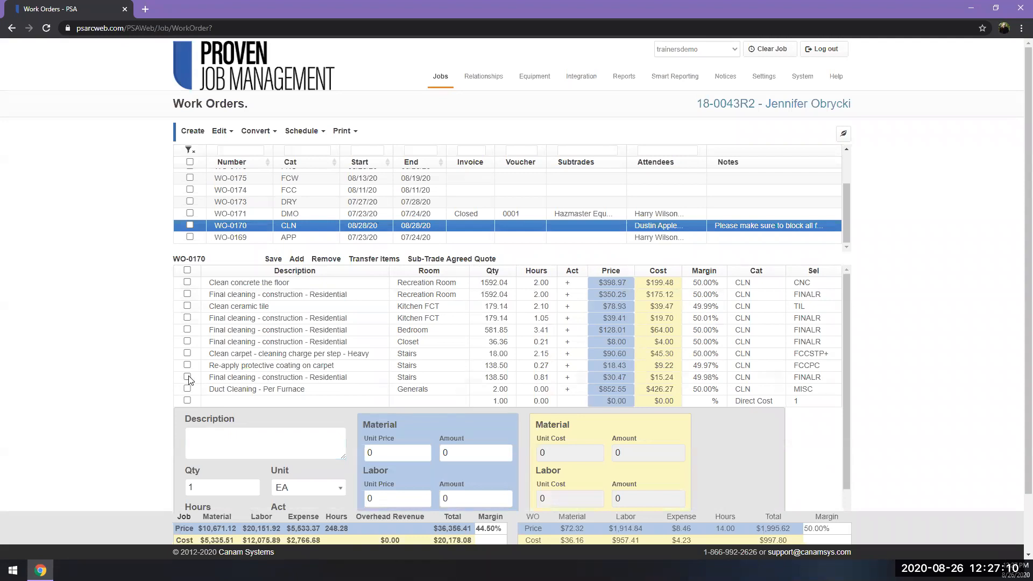
left_click(326, 259)
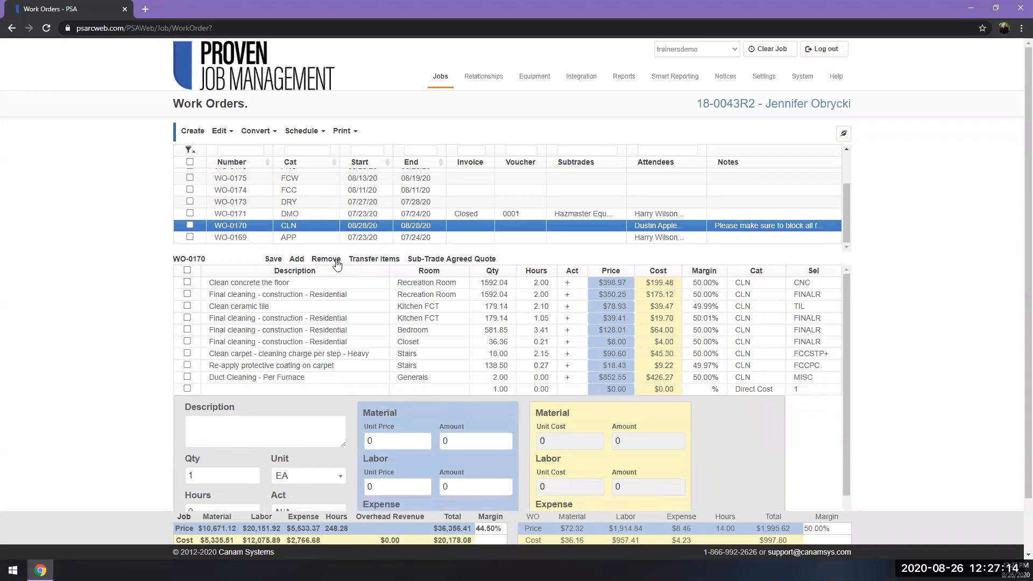
left_click(283, 425)
left_click(272, 391)
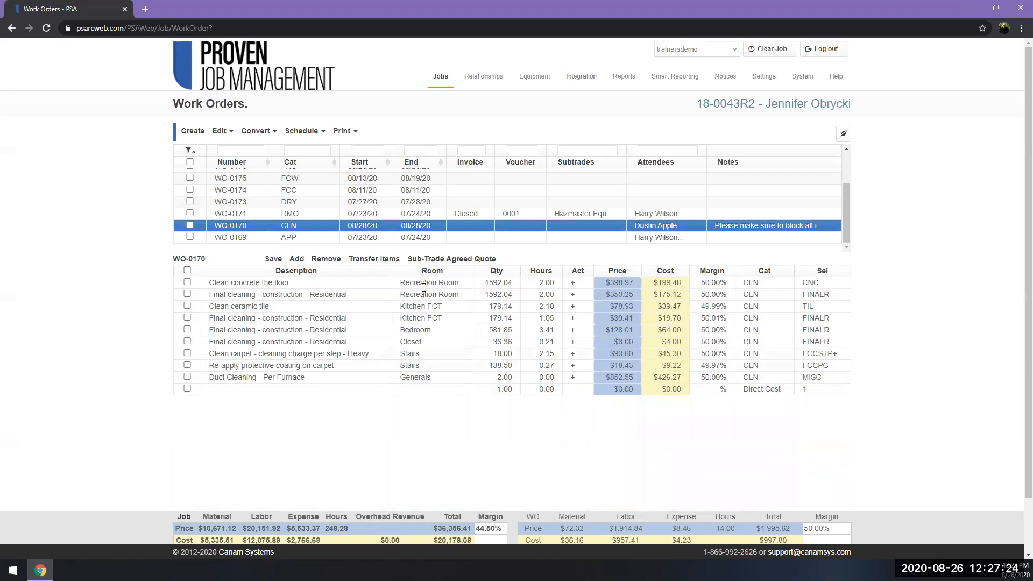
Apply a sub-trade agreed quote of 1500 to the CLN work order and confirm adding it.
left_click(446, 259)
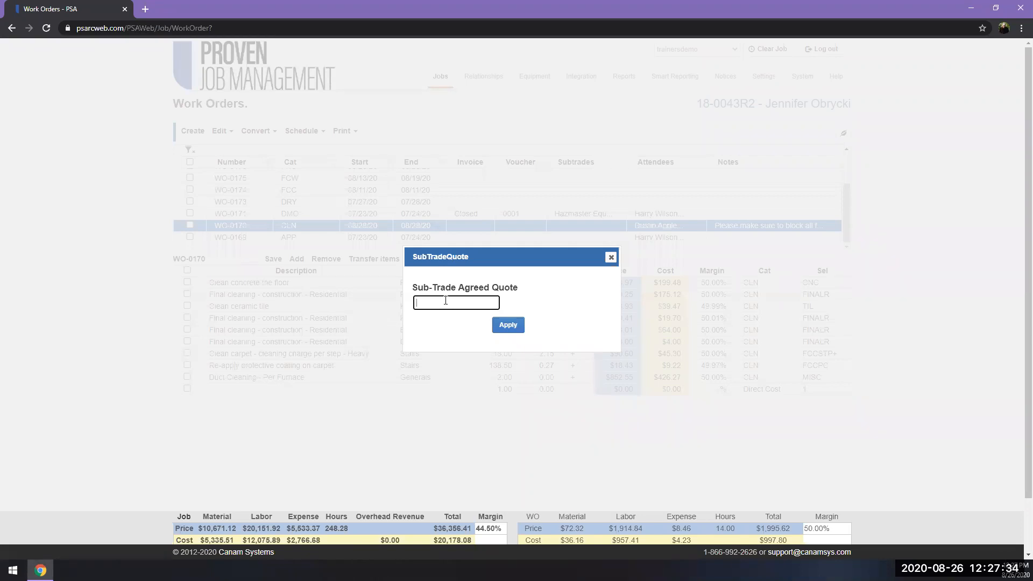
type("1500")
left_click(513, 323)
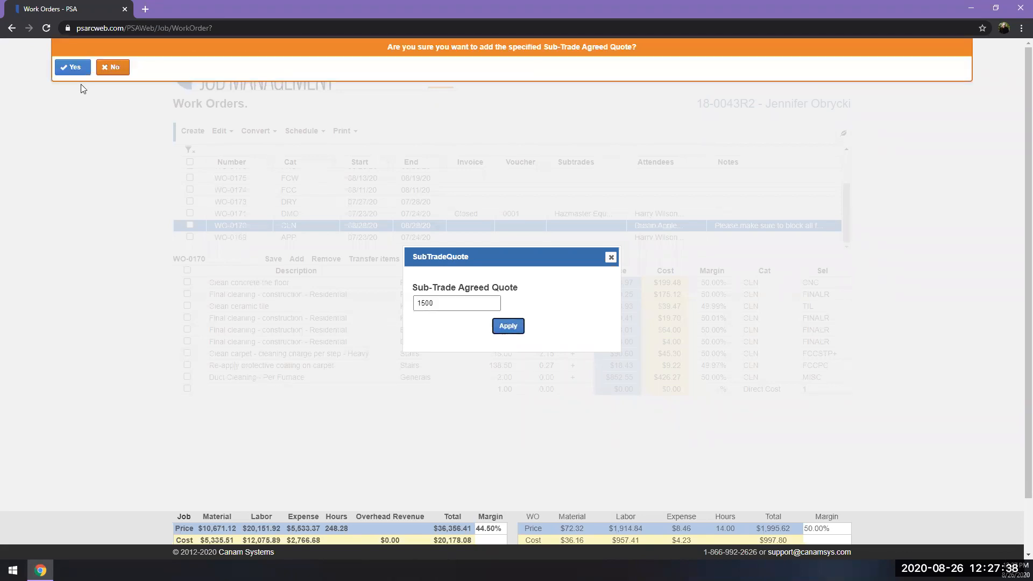
left_click(74, 68)
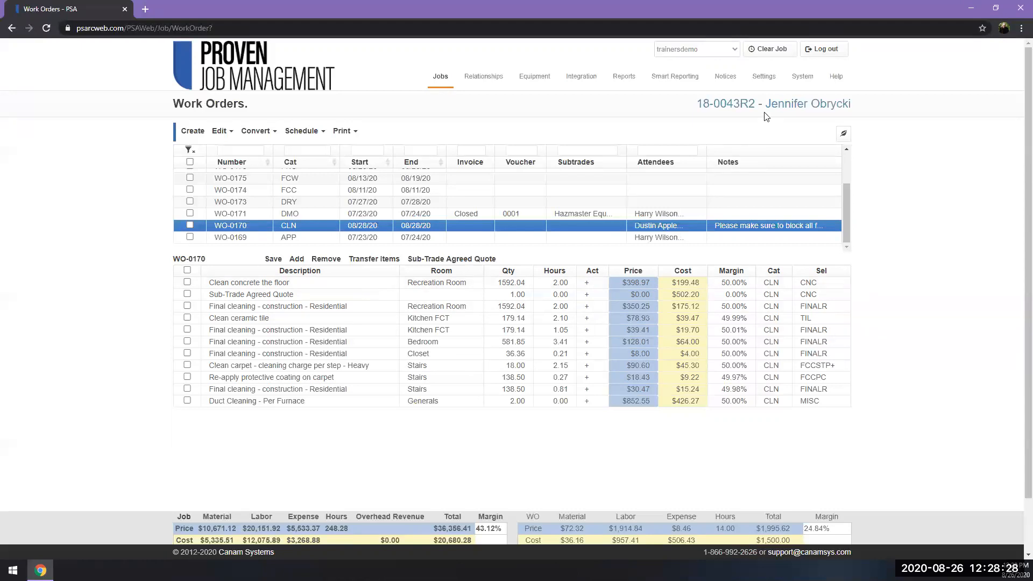
Enable Use Inline Details View in the company's work order options for jobs and save the settings.
mouse_move(760, 73)
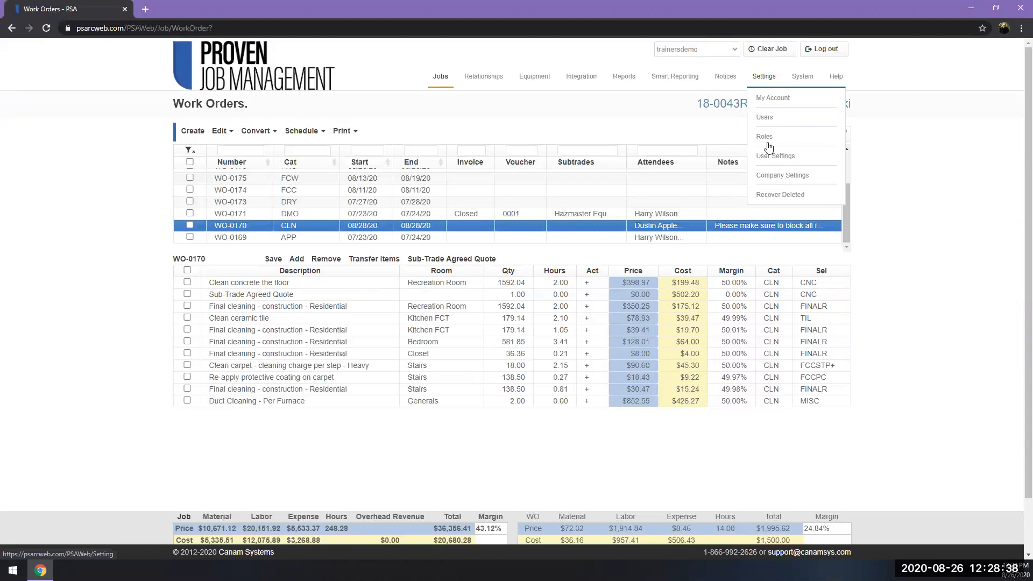
left_click(773, 178)
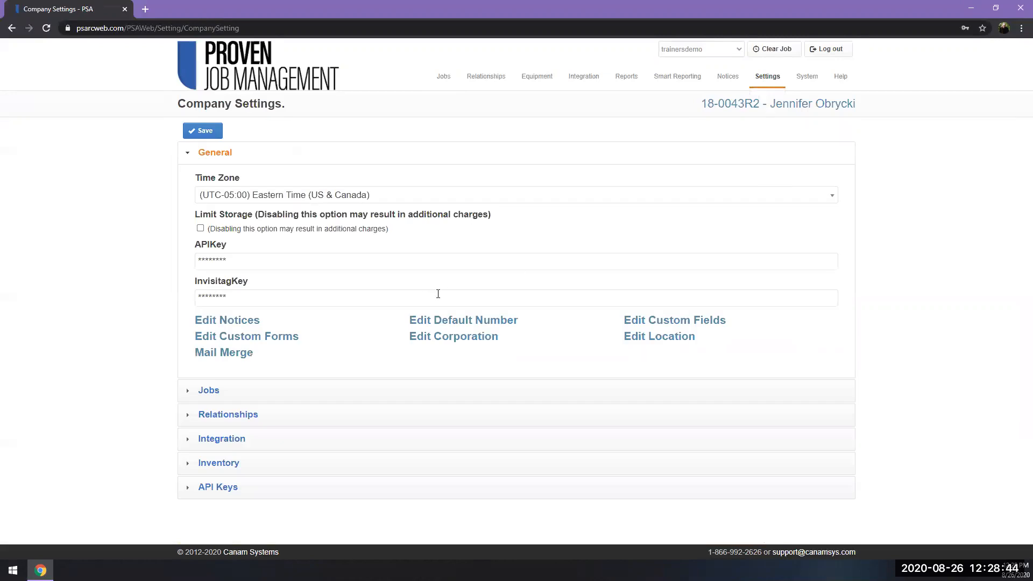
left_click(351, 390)
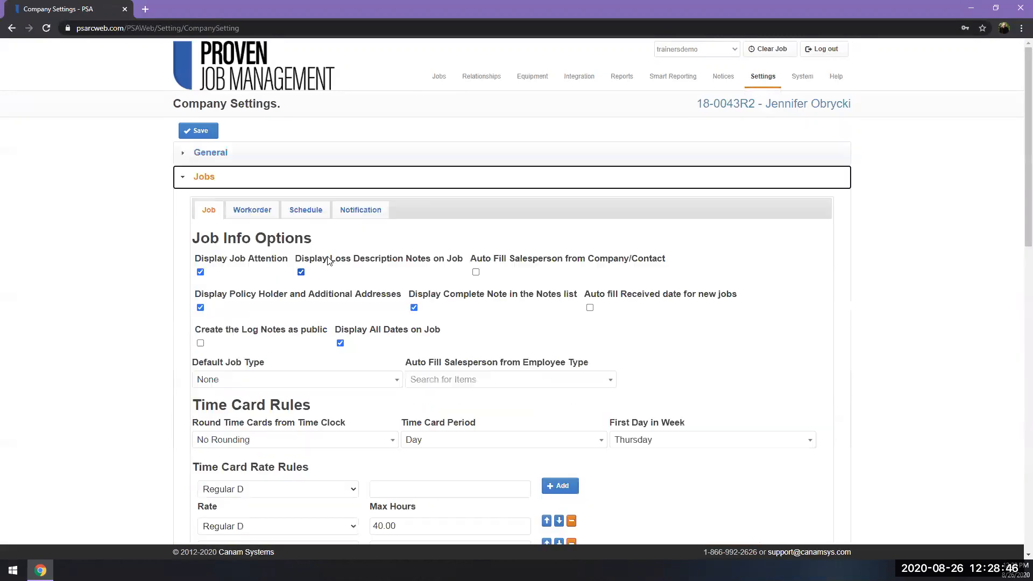
left_click(258, 210)
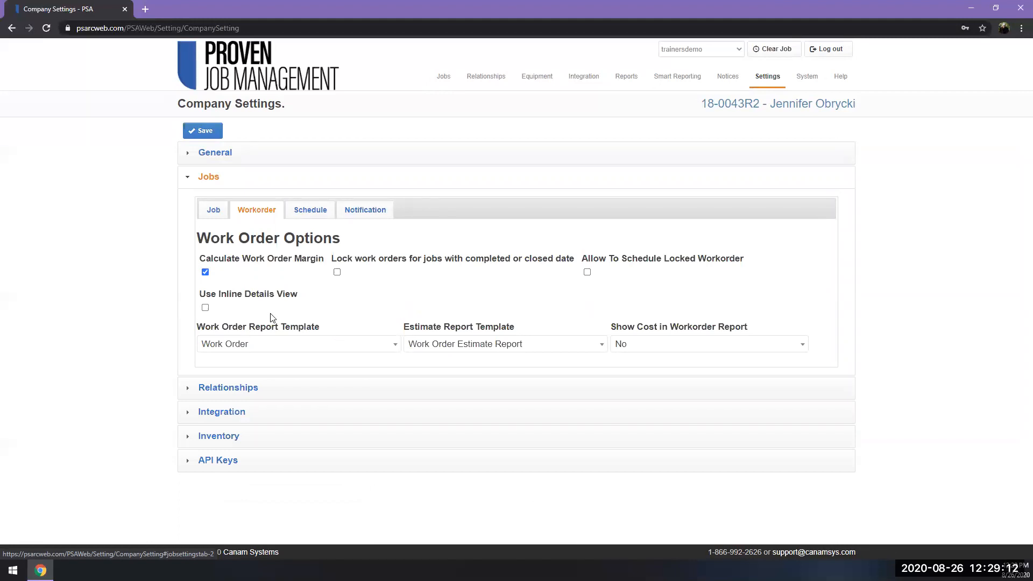
left_click(205, 307)
left_click(212, 134)
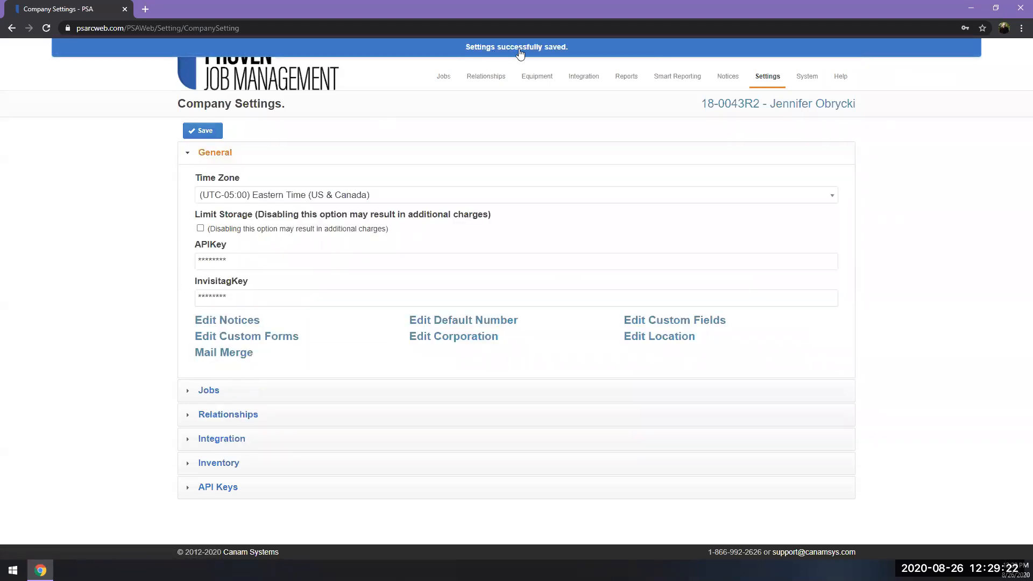
Return to the job's work orders and display the line items of the PNT work order.
mouse_move(444, 78)
left_click(464, 156)
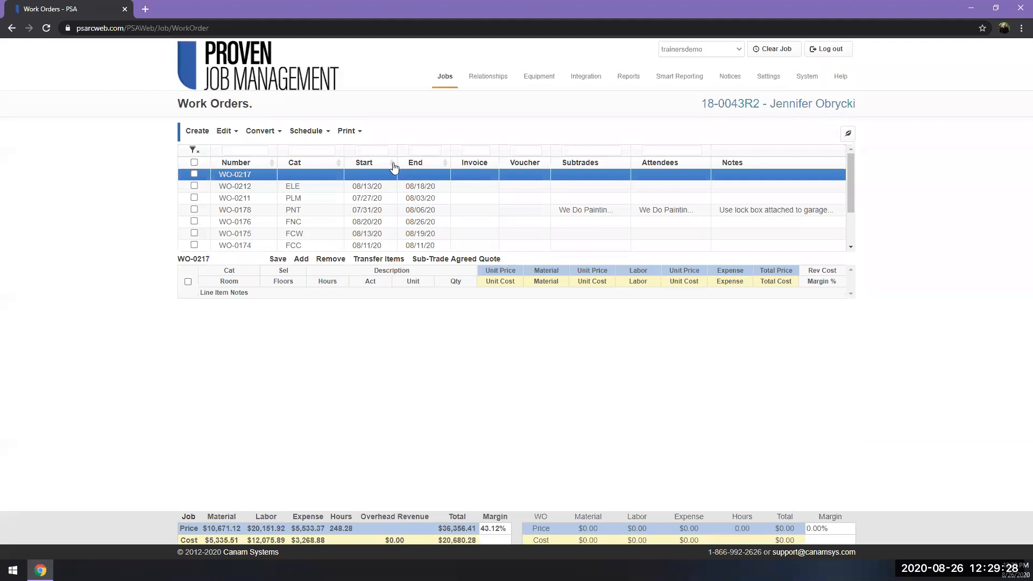
left_click(359, 211)
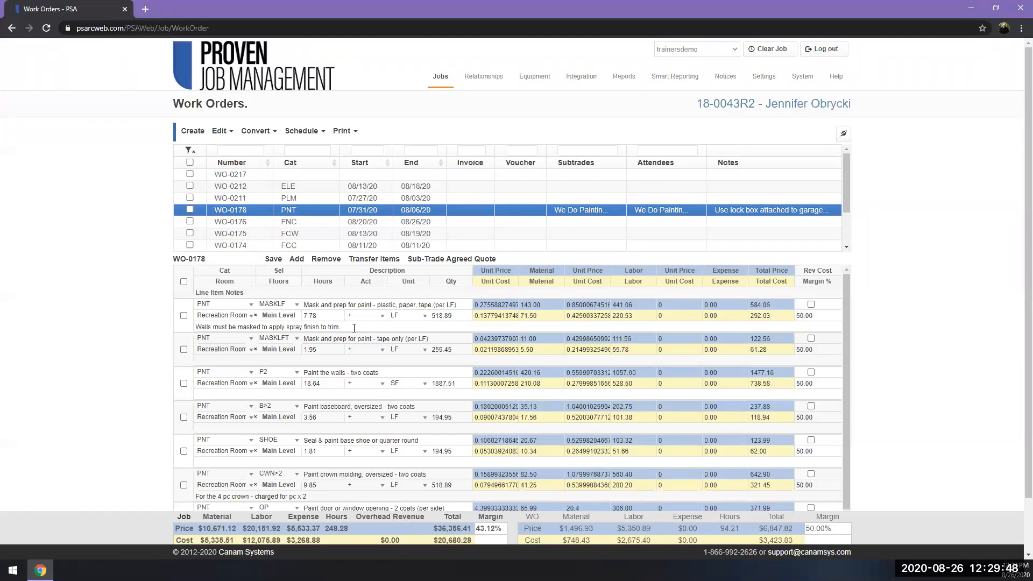
Examine the inline note, category, description, hours, activity, unit, quantity and price fields of the PNT work order's first line item.
left_click(355, 326)
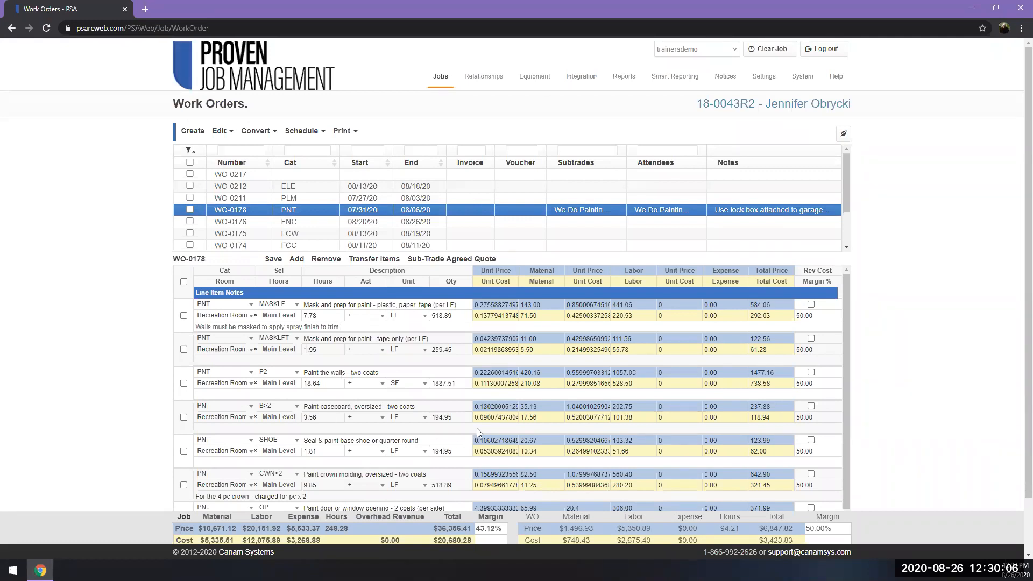
left_click(230, 306)
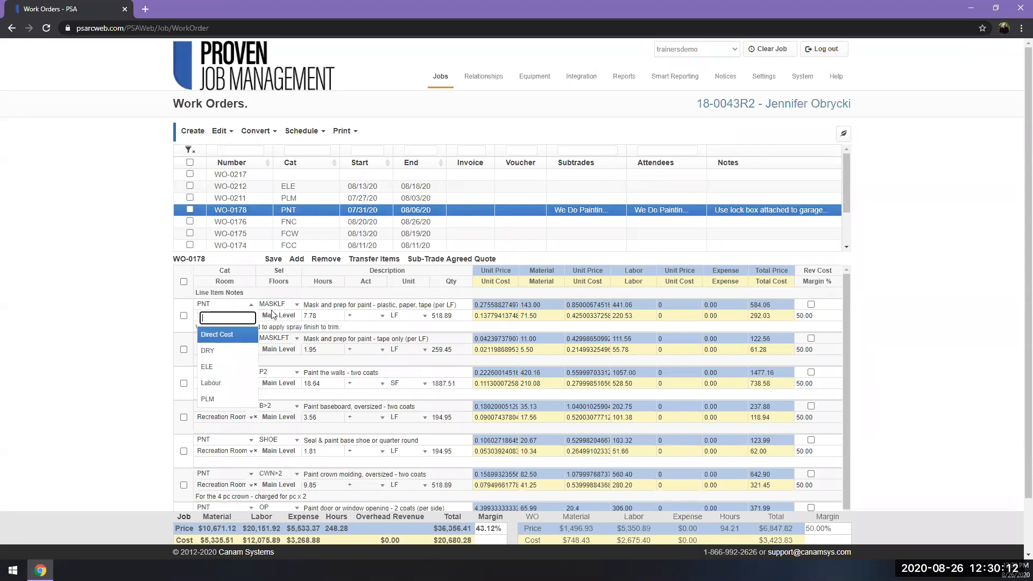
left_click(348, 273)
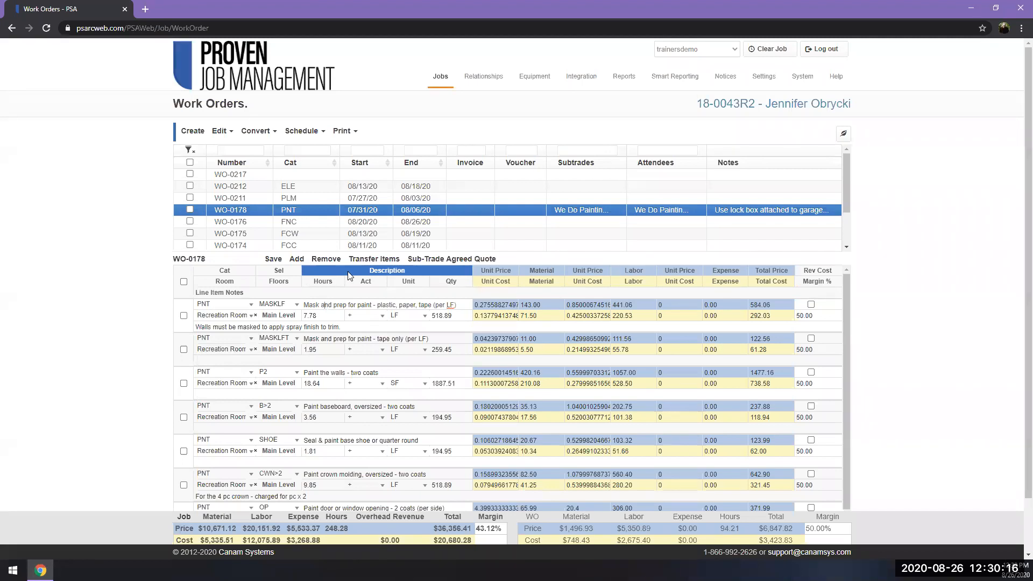
left_click(328, 316)
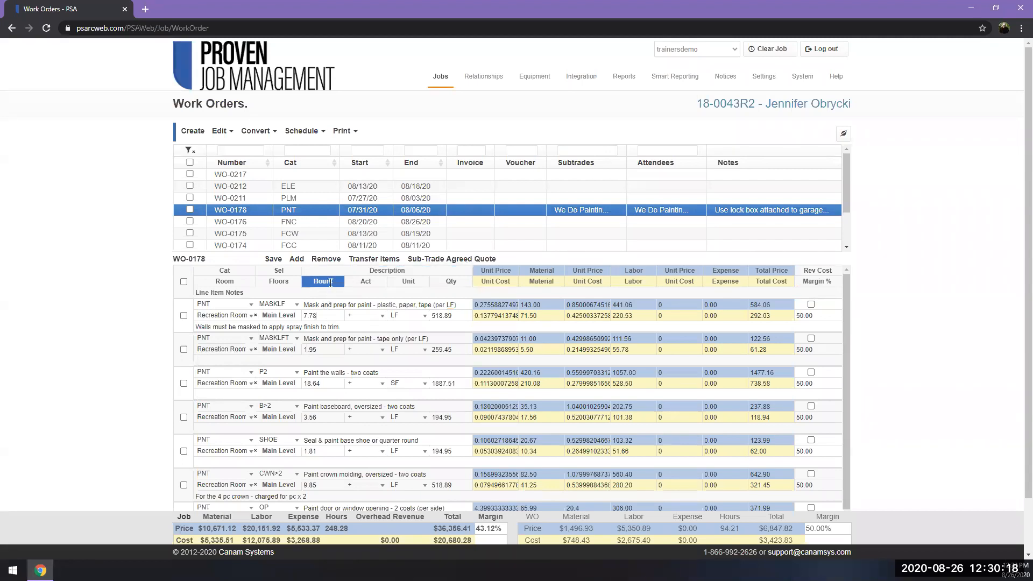
left_click(383, 318)
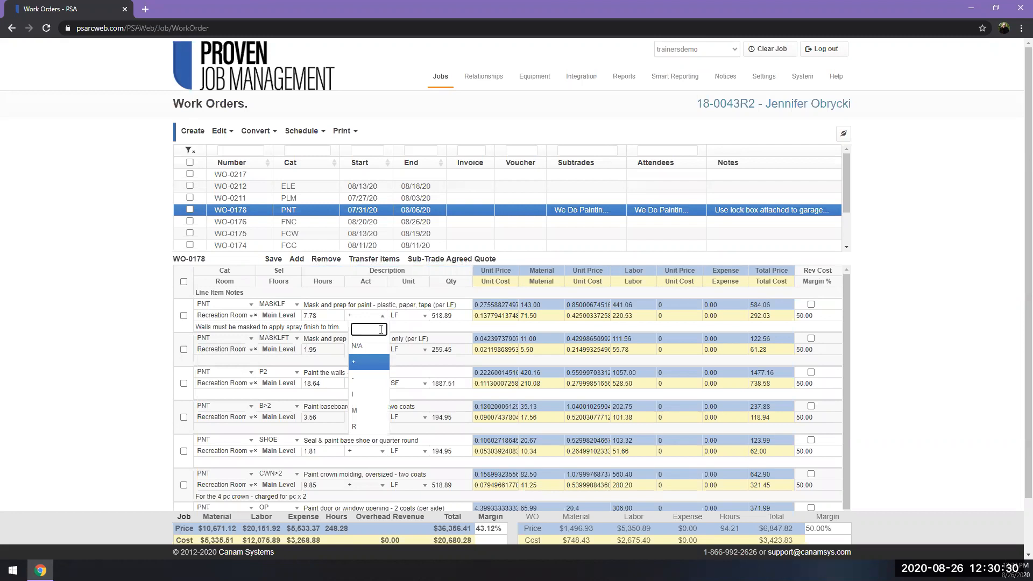
left_click(406, 318)
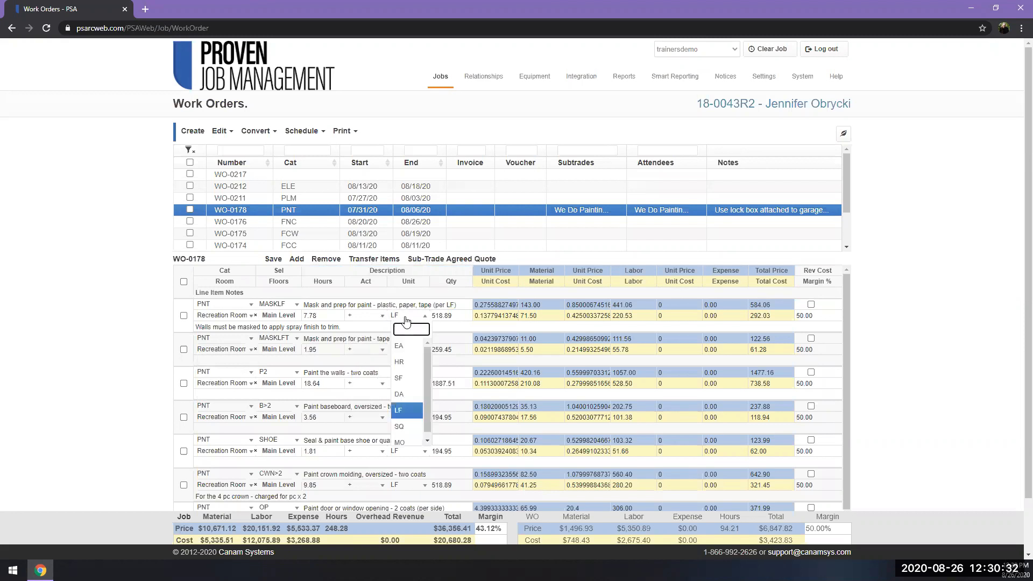
left_click(407, 318)
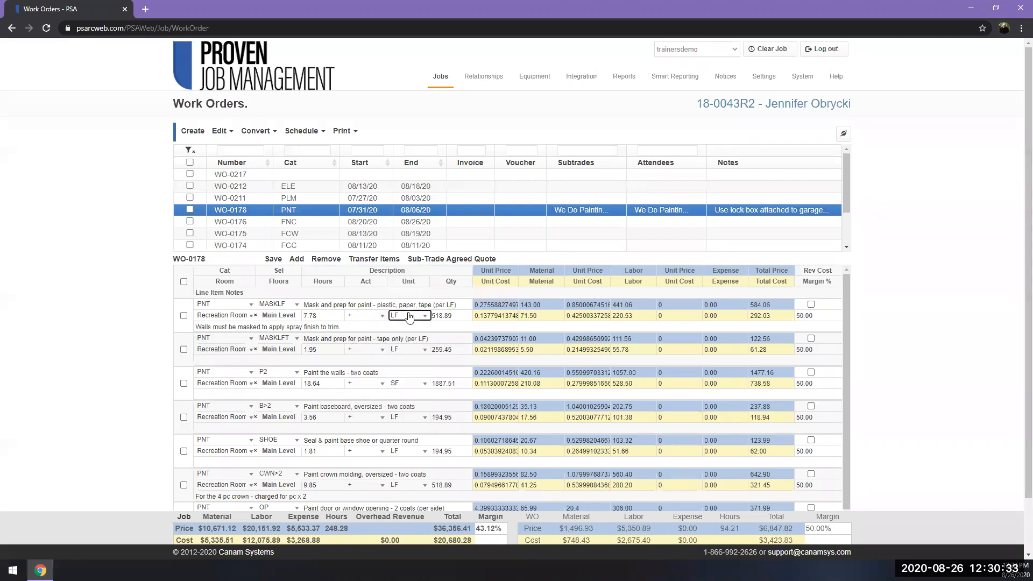
left_click(454, 317)
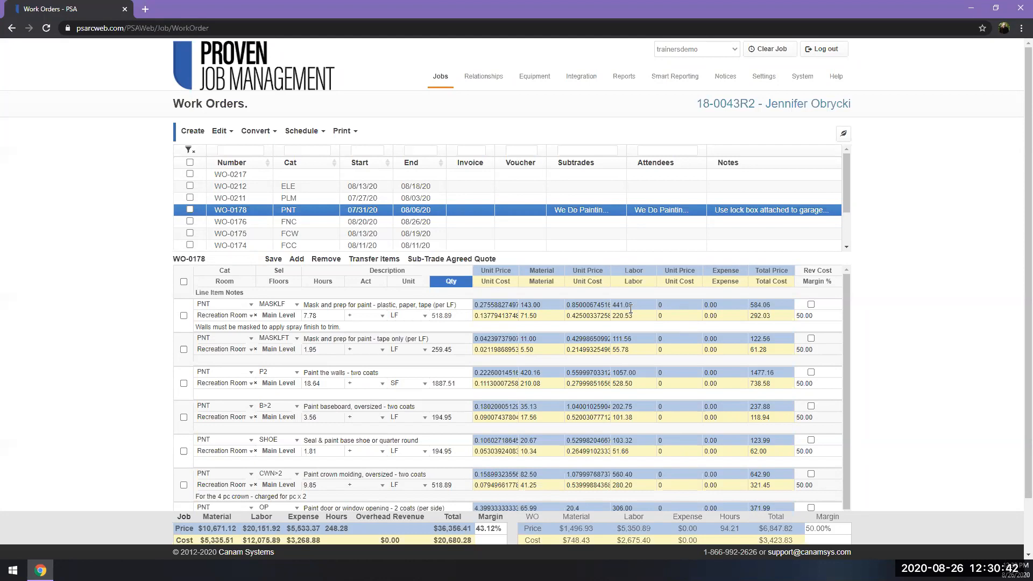
left_click(785, 306)
left_click(728, 305)
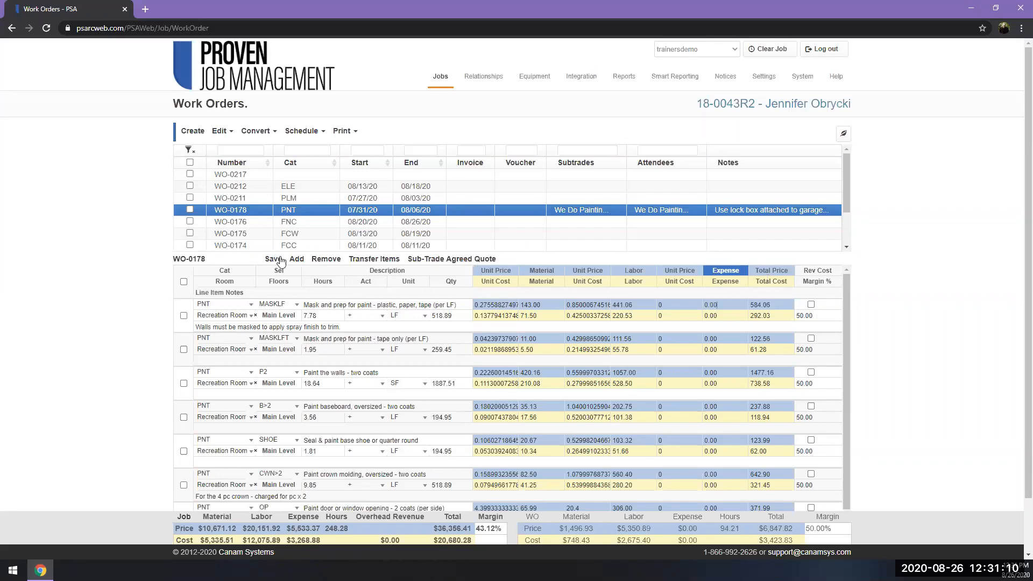
left_click(299, 260)
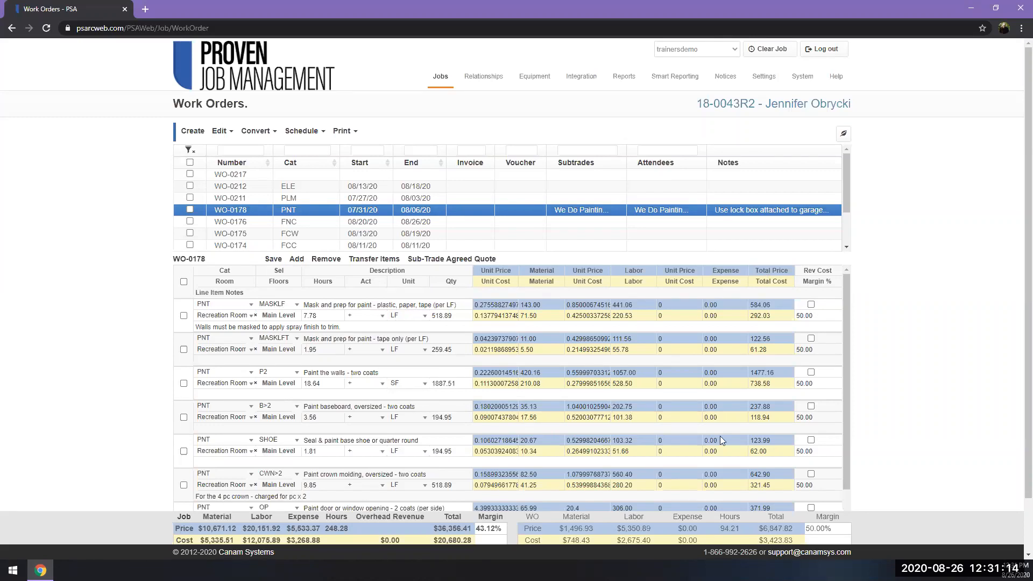
scroll(882, 451, "down", 2)
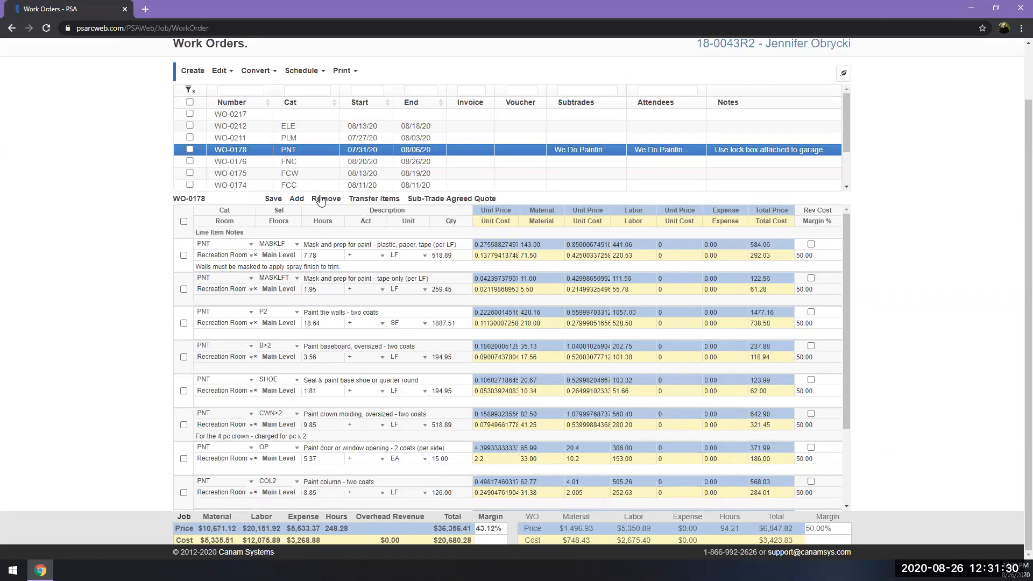
scroll(496, 166, "up", 2)
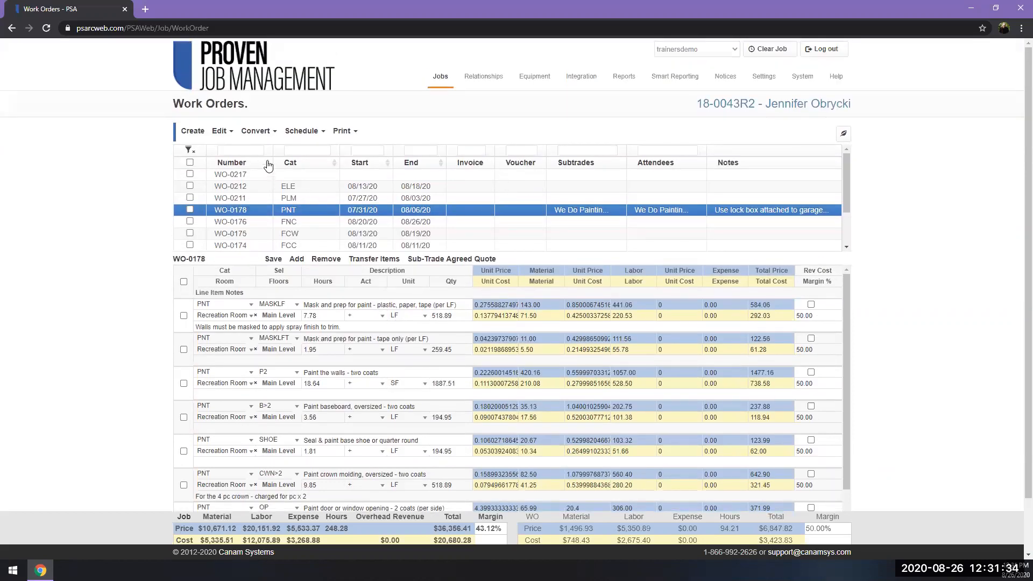
Filter the work orders by number 0212 and clear the filter again.
left_click(230, 150)
type("0212")
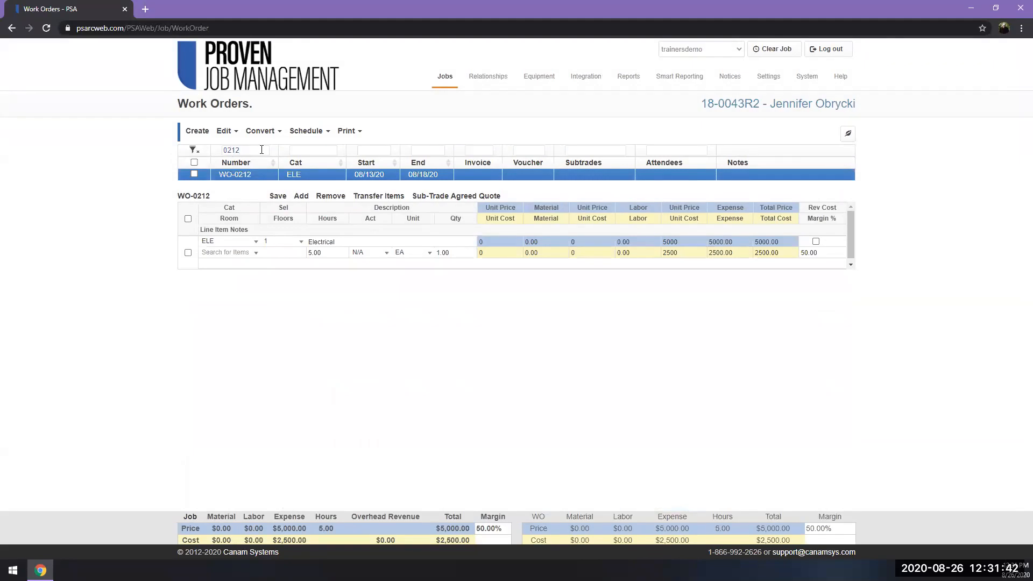
double_click(225, 150)
key("BackSpace")
Filter the work orders by category pnt and clear the filter again.
left_click(314, 153)
type("pnt")
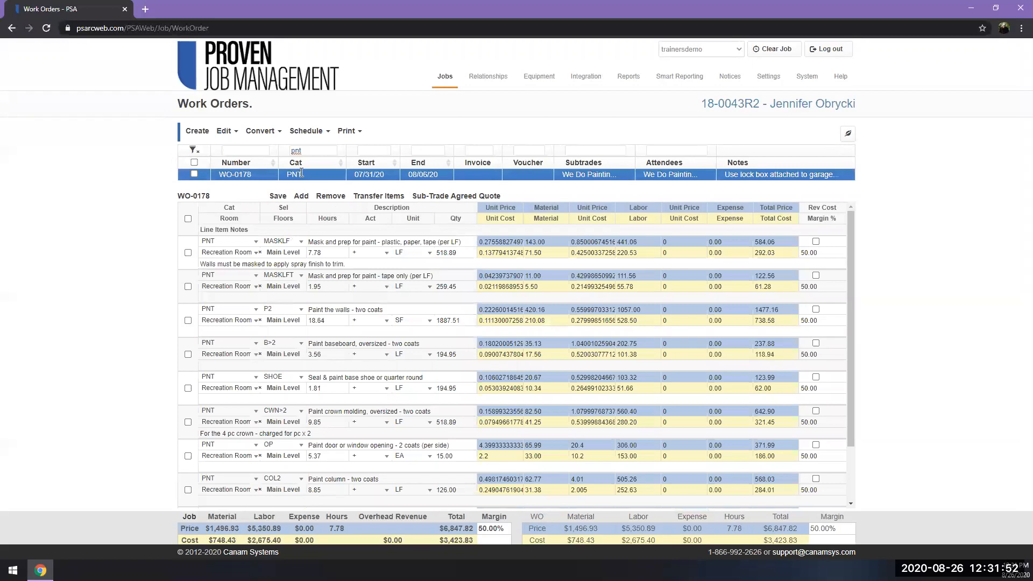
double_click(318, 150)
key("BackSpace")
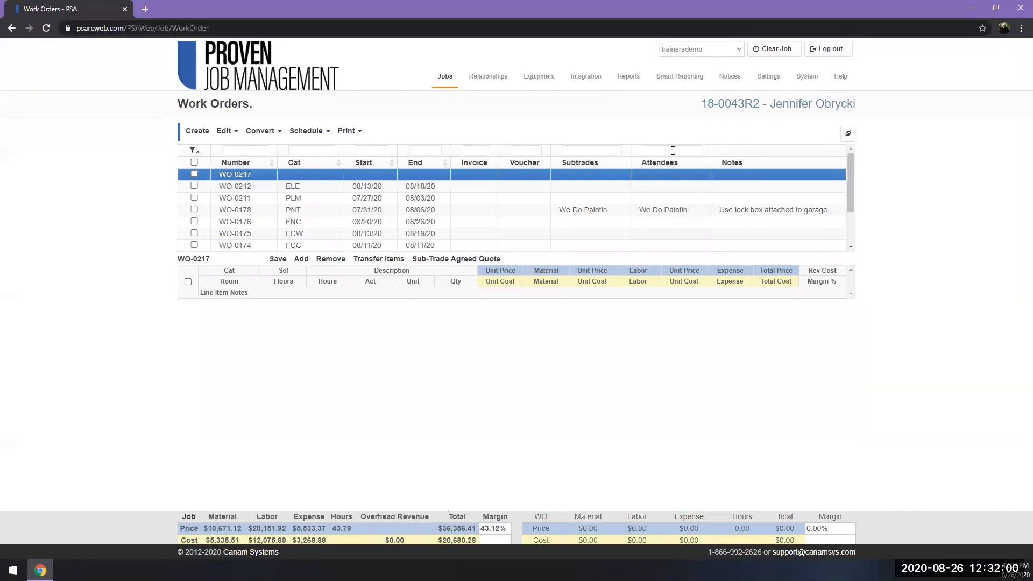
Sort the work orders by number in ascending and then descending order, and examine the CLN work order's inline line items.
left_click(272, 166)
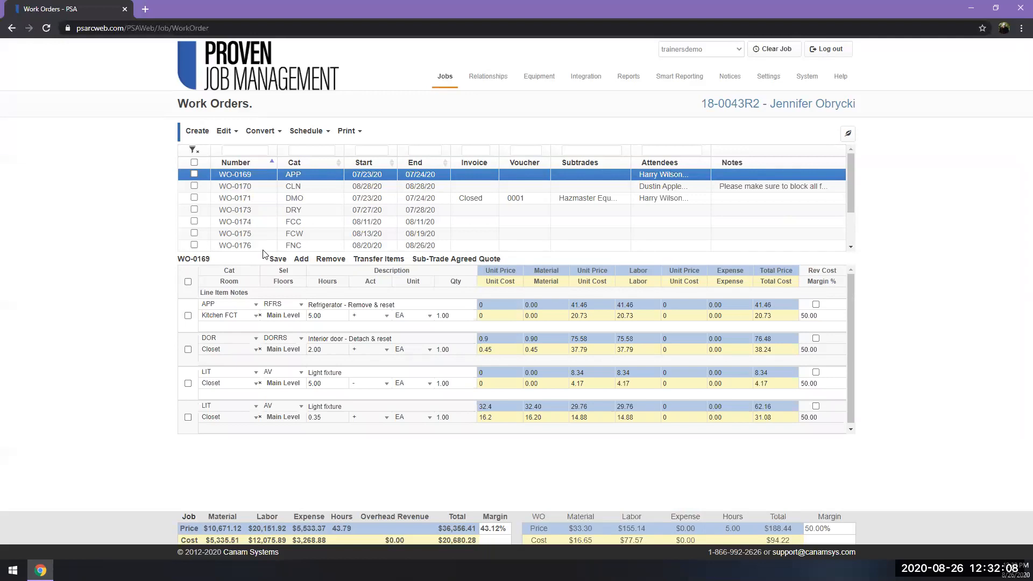
left_click(273, 164)
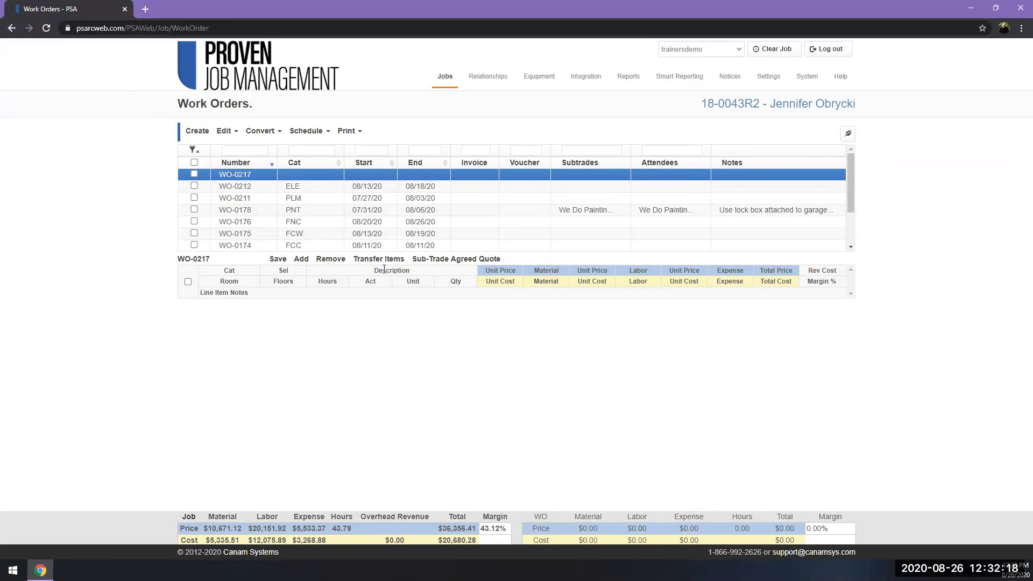
mouse_move(849, 183)
left_mouse_down()
mouse_move(853, 231)
mouse_move(856, 182)
left_mouse_up()
left_click_drag(855, 183, 855, 219)
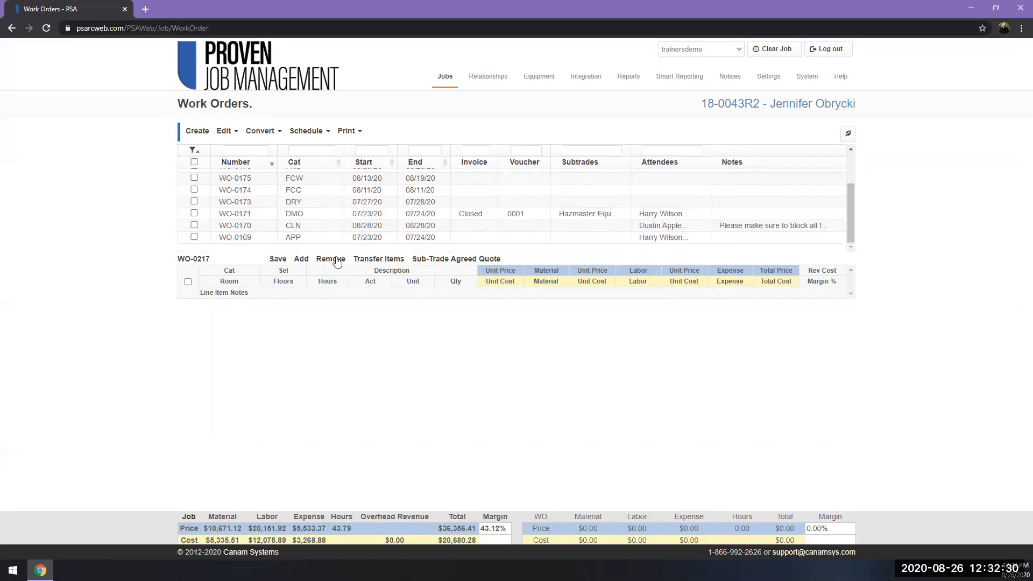
left_click(358, 225)
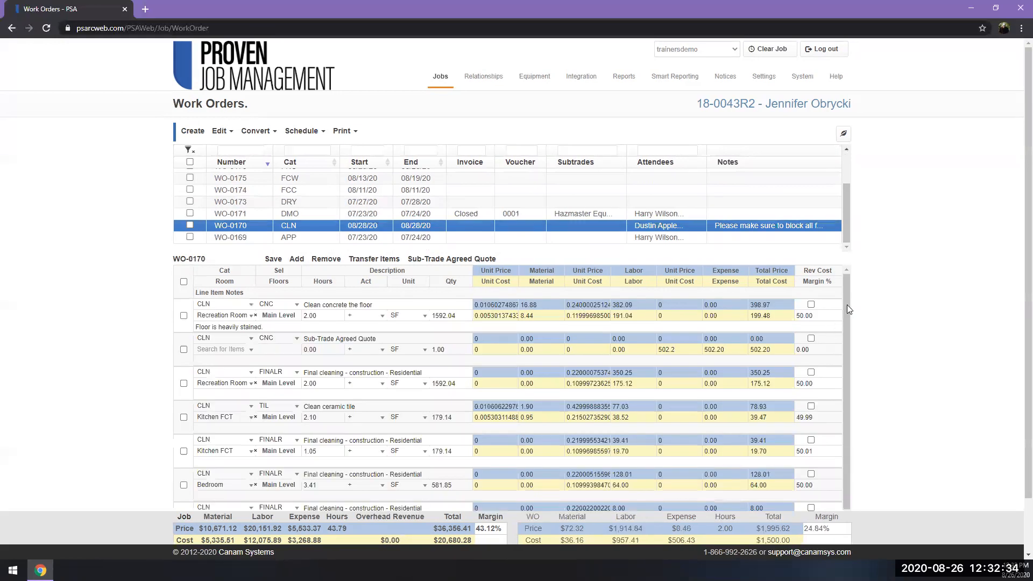
left_click_drag(845, 305, 843, 410)
scroll(913, 403, "down", 1)
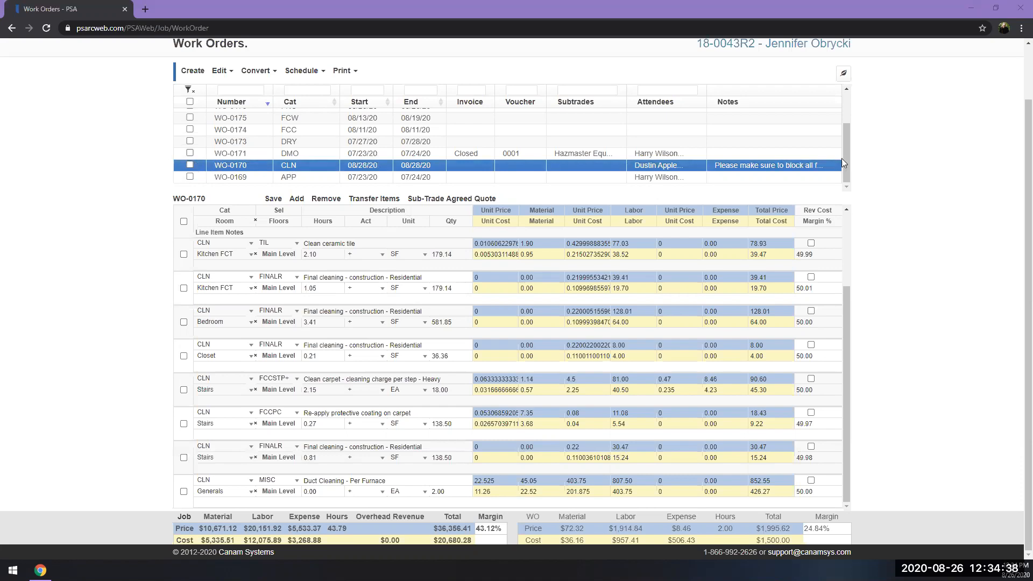
Create a job attachment from only the PNT work order, with Show Cost set to No and labor and note shown.
left_click_drag(842, 155, 843, 137)
left_click(190, 132)
left_click(344, 70)
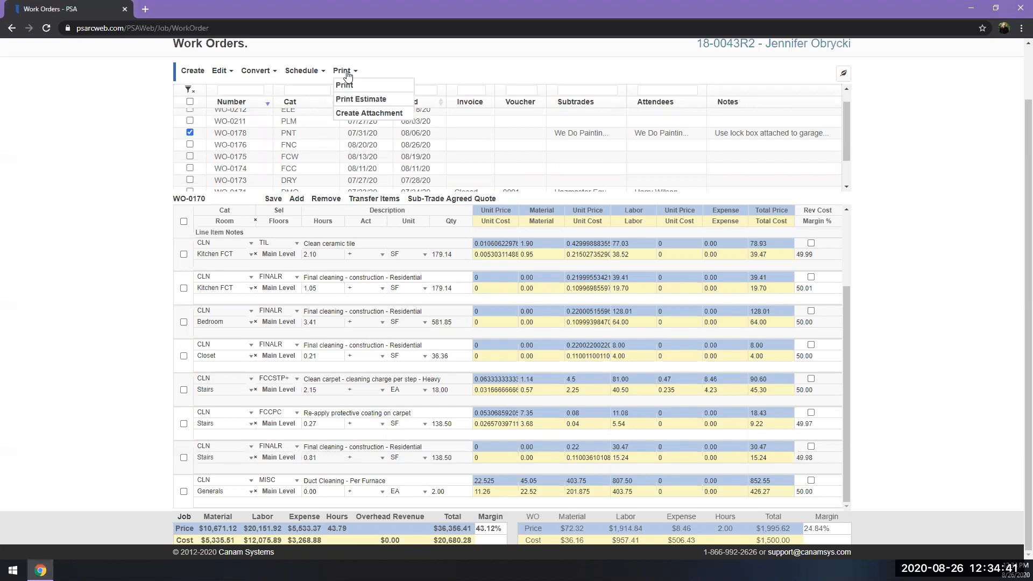
left_click(361, 115)
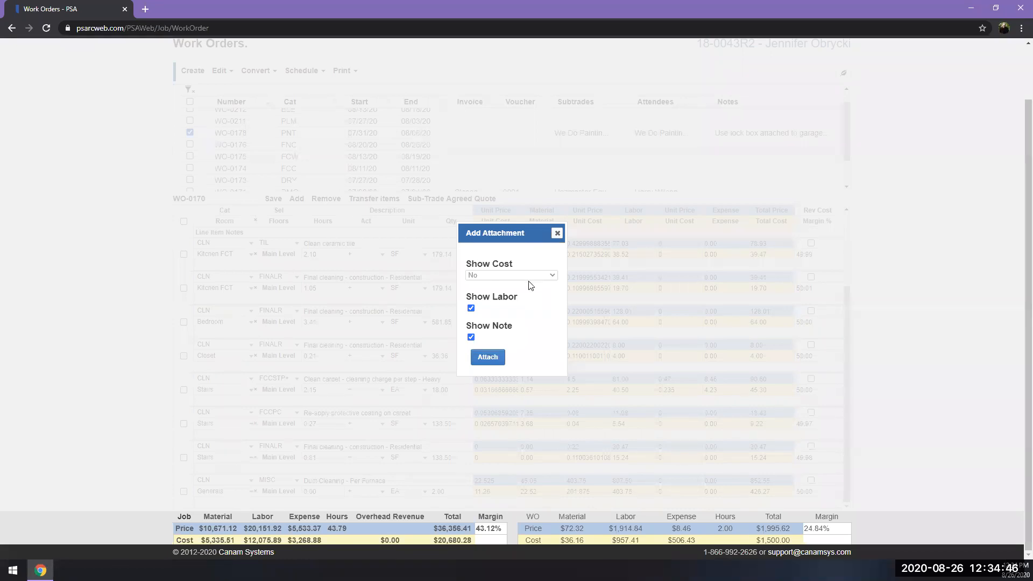
left_click(493, 360)
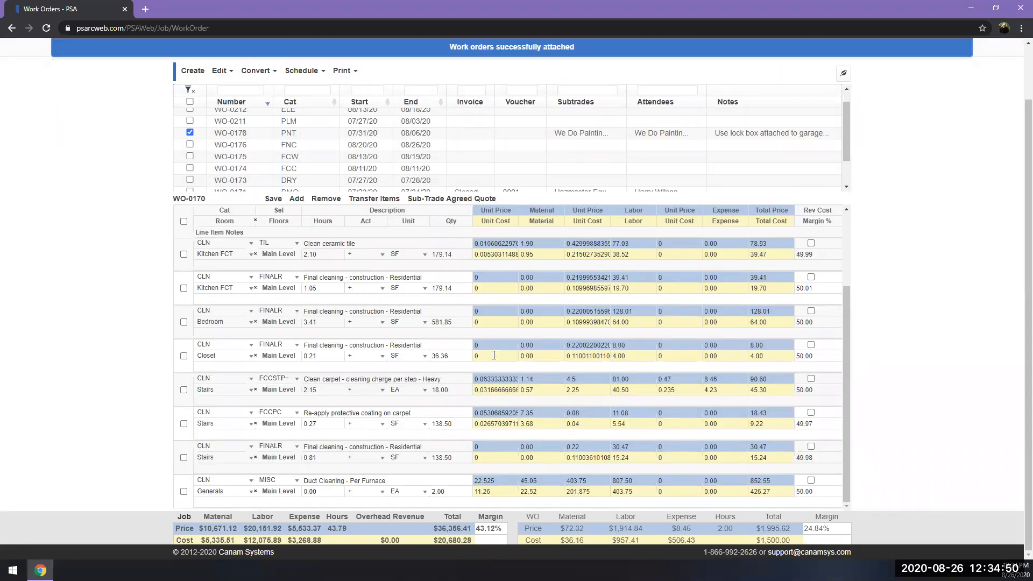
left_click(494, 55)
Open the current job's record from the work orders page.
scroll(718, 112, "up", 1)
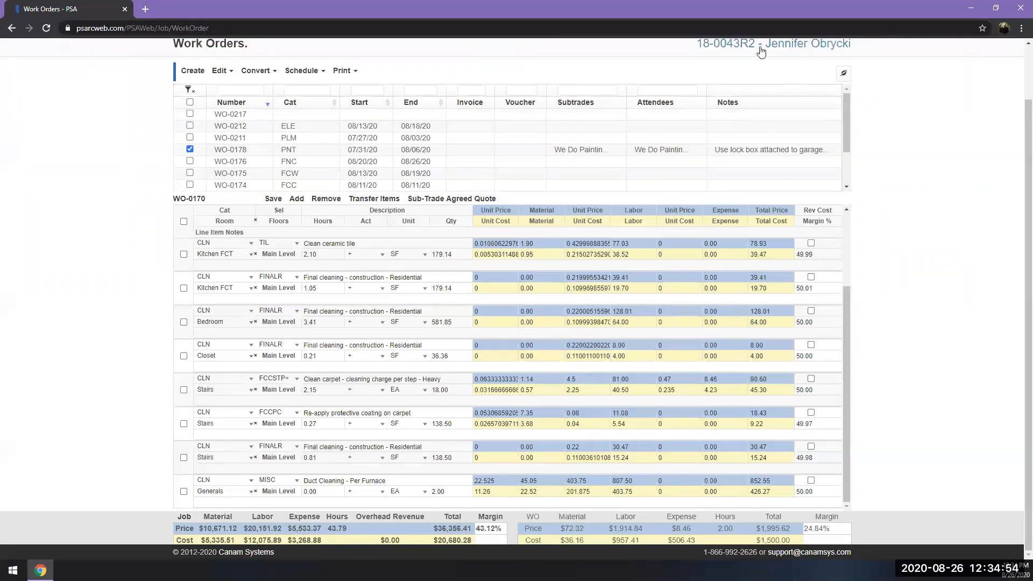
scroll(955, 102, "up", 1)
left_click(704, 105)
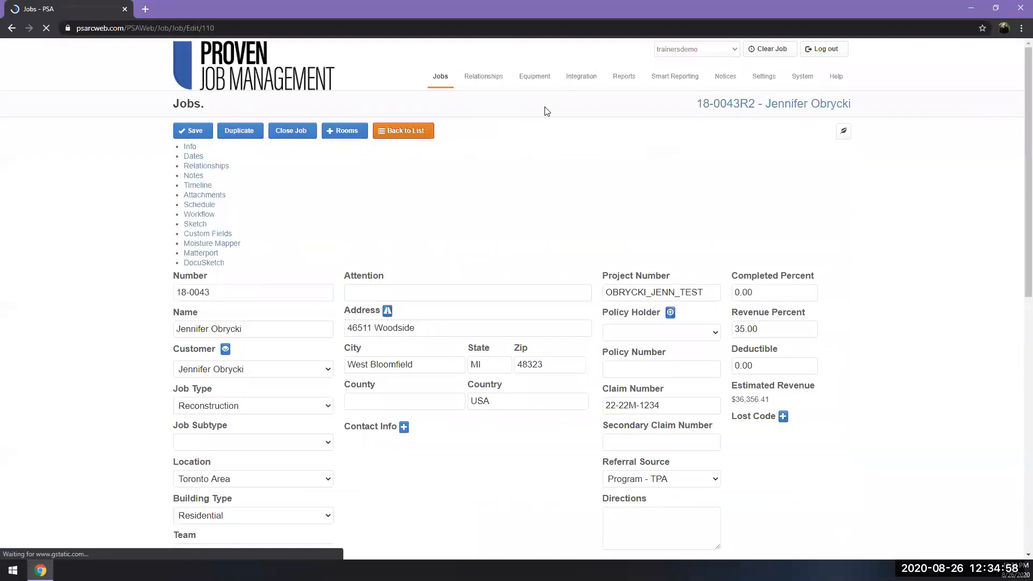
Check the job's attachments and start a new note, marking the 26-08-2020 work order PDF in the attachment picker.
left_click(425, 157)
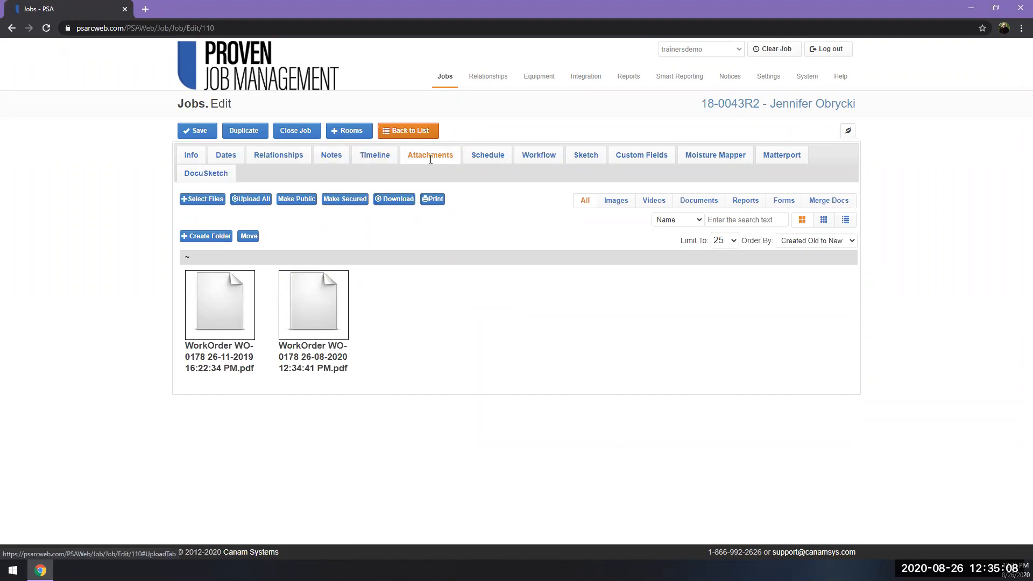
left_click(334, 156)
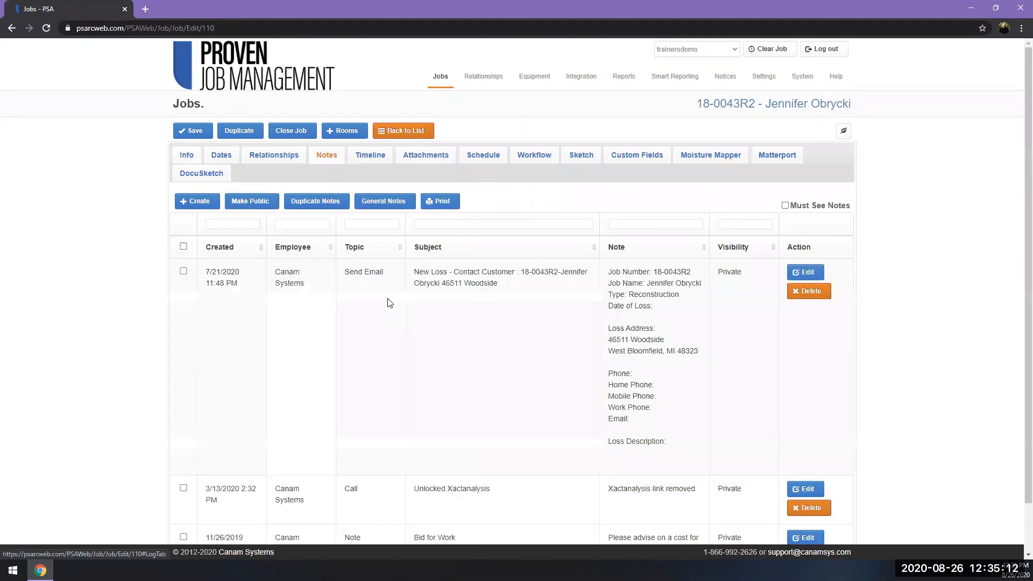
left_click(188, 205)
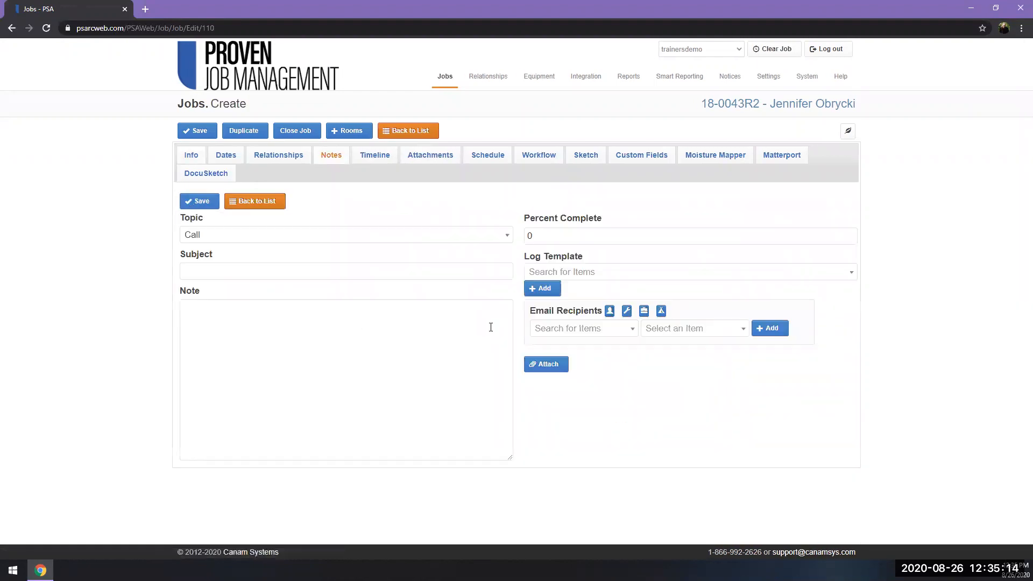
left_click(553, 365)
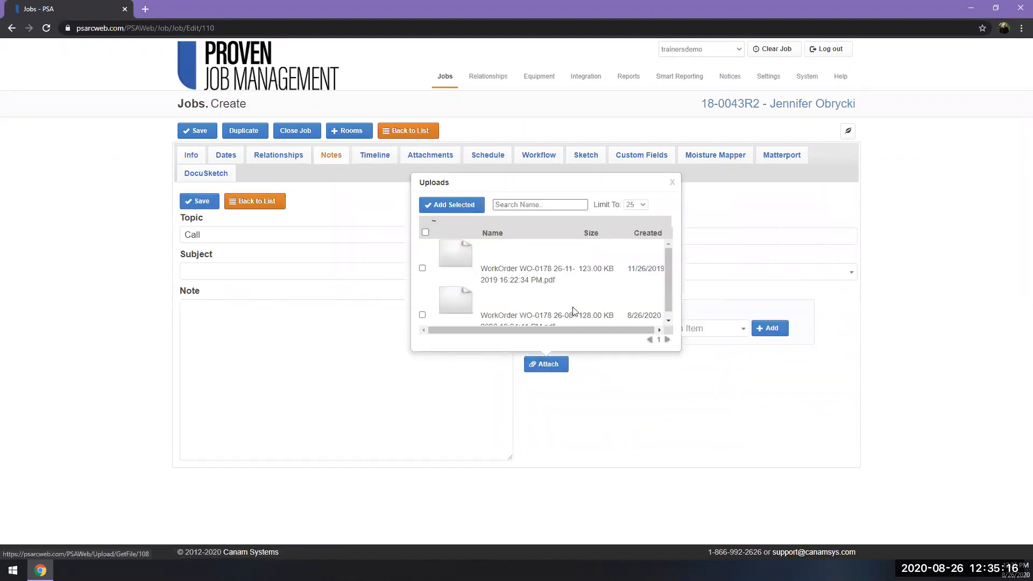
left_click(667, 321)
left_click(667, 322)
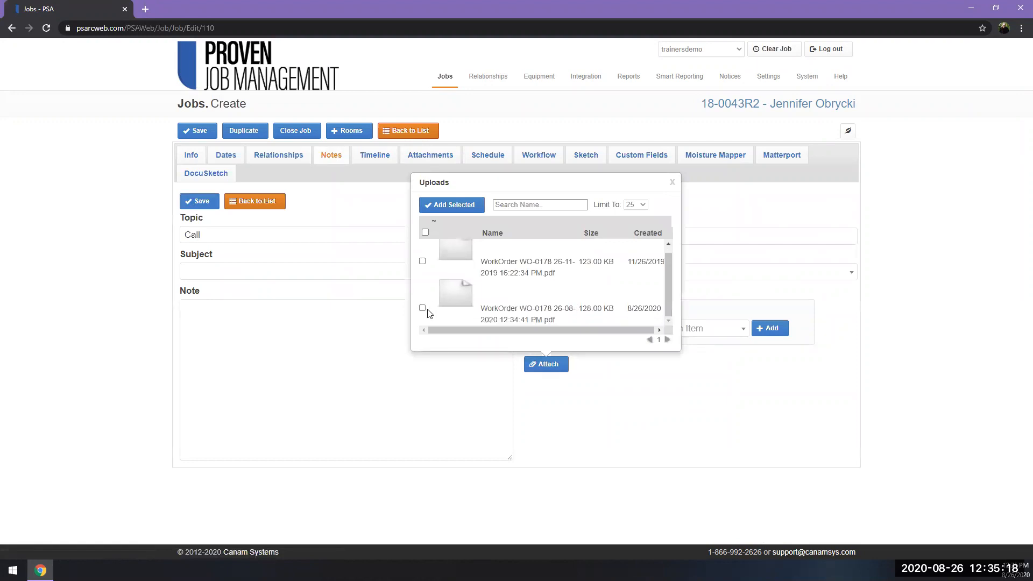
left_click(422, 308)
left_click(354, 340)
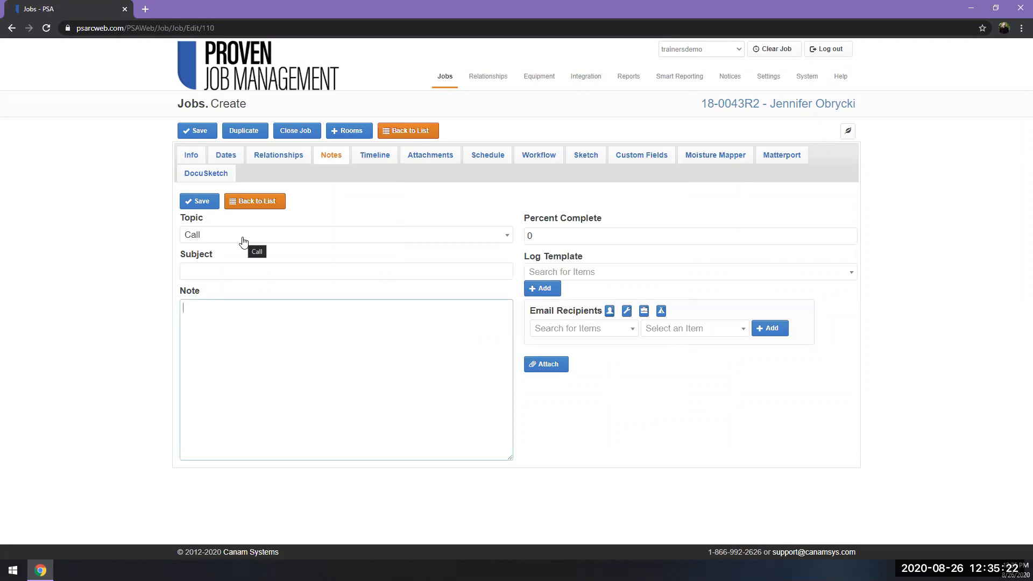
View the new note's topic and email recipient choices, and return to the notes list without saving.
left_click(242, 237)
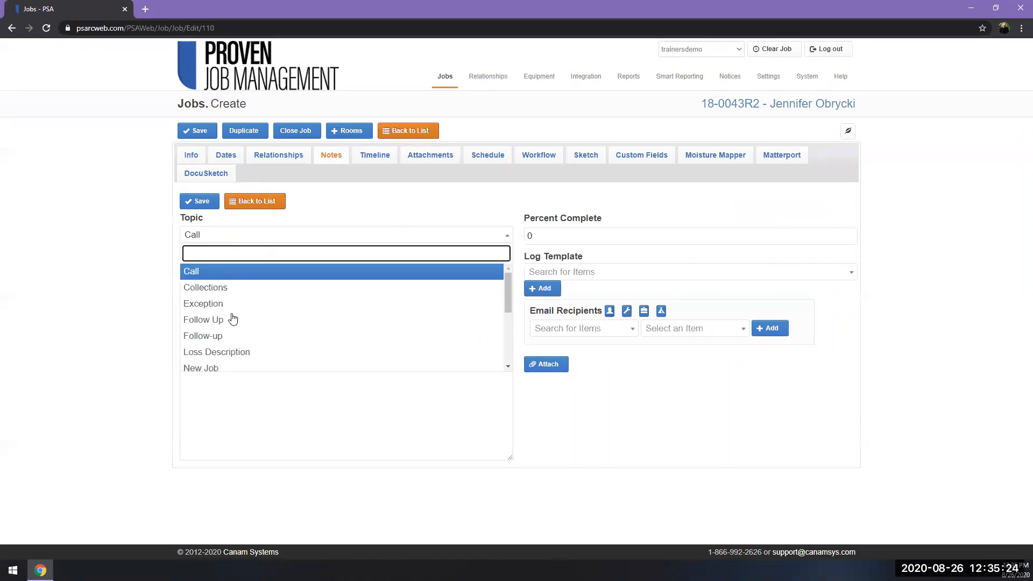
left_click(570, 330)
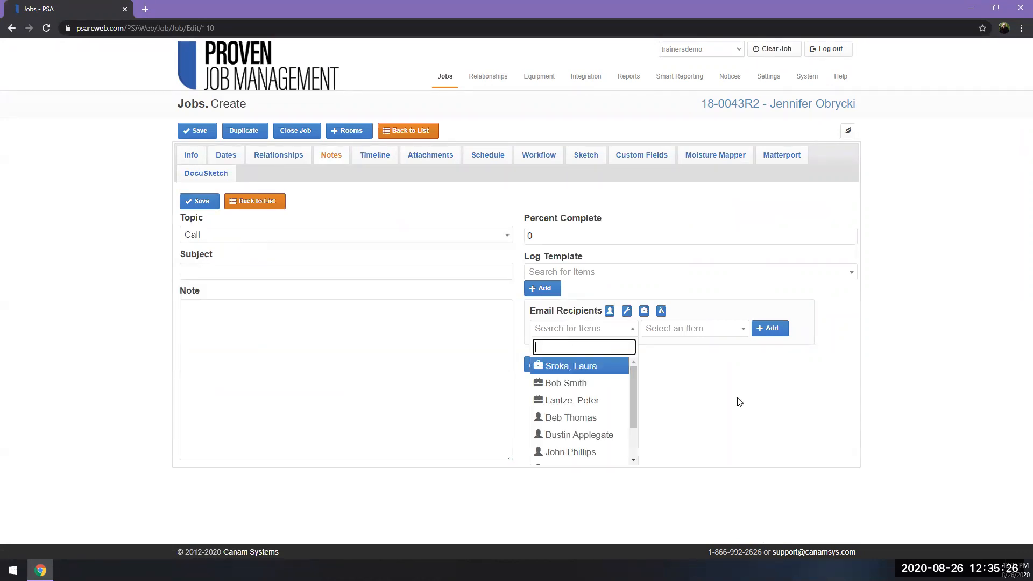
left_click(392, 364)
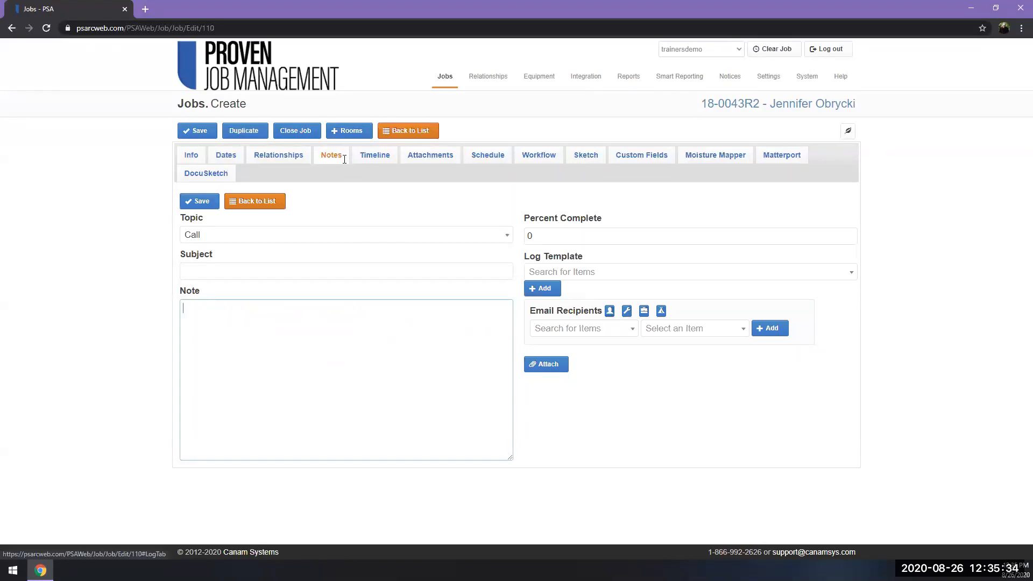
left_click(275, 207)
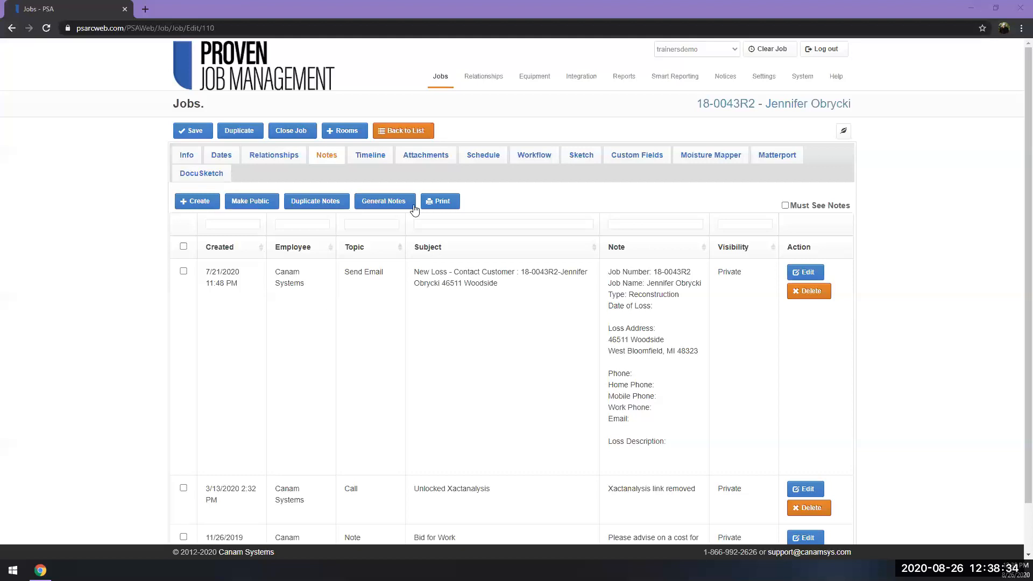
Open the job's work orders and select the PNT work order.
mouse_move(440, 79)
left_click(453, 161)
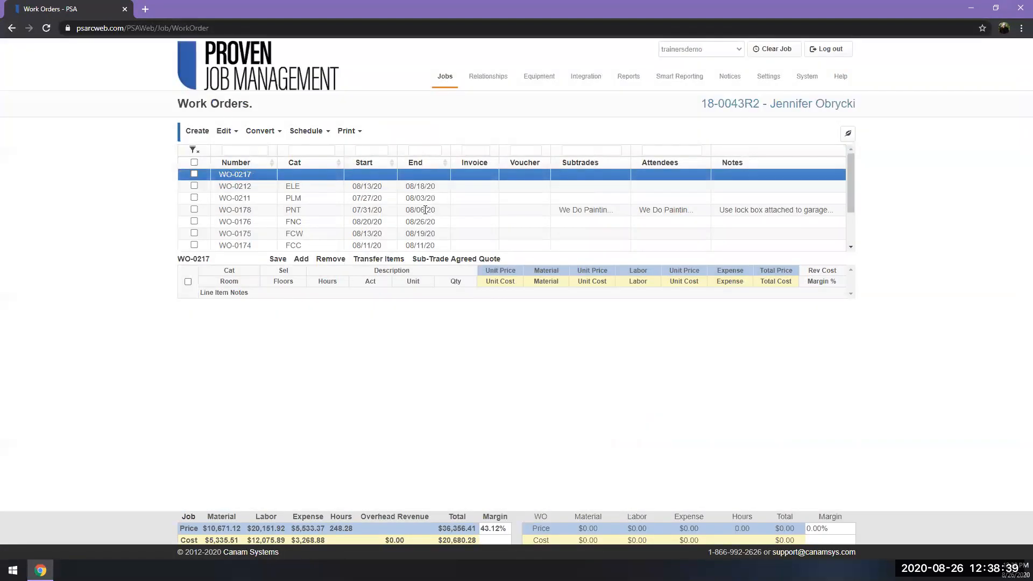
left_click(410, 210)
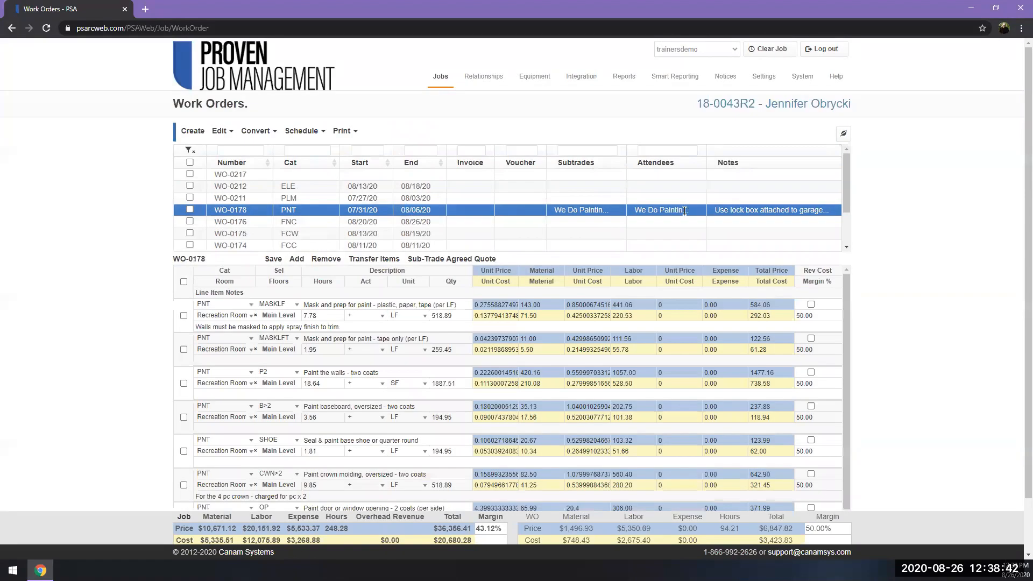
View the employees and subtrades that can be assigned to the PNT work order, leaving the assignment as it is.
left_click(579, 211)
left_click(583, 279)
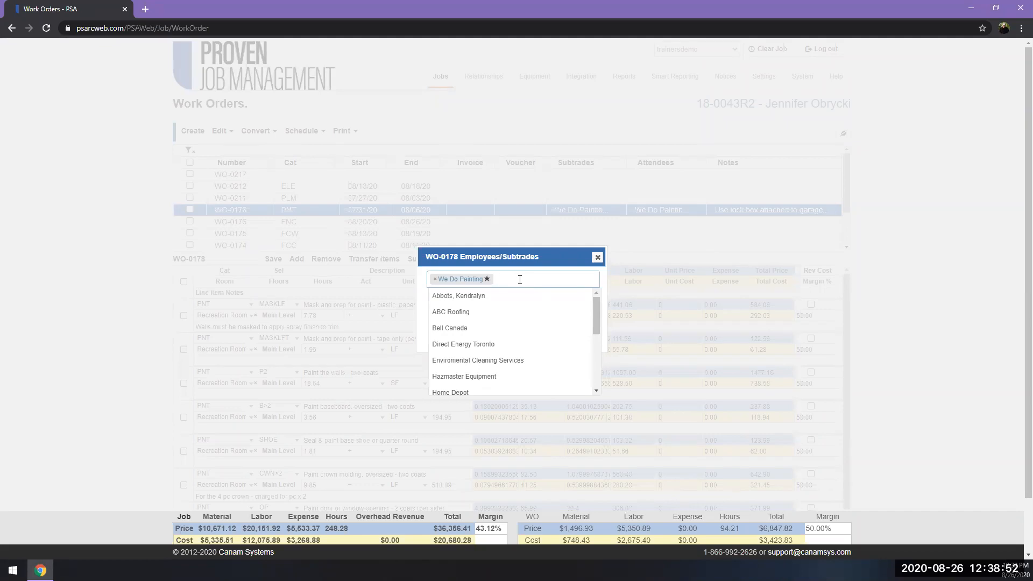
left_click(597, 257)
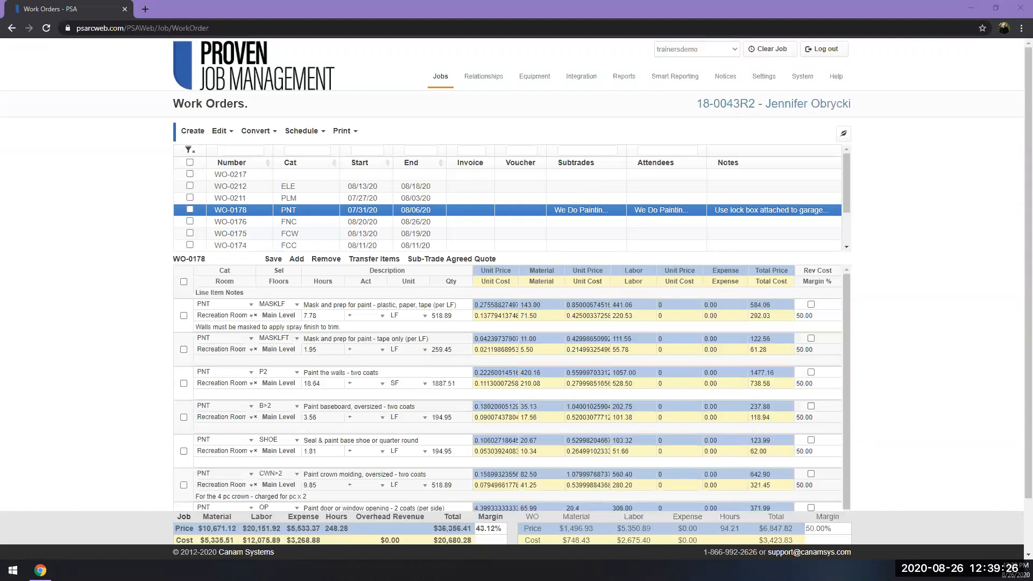
mouse_move(438, 79)
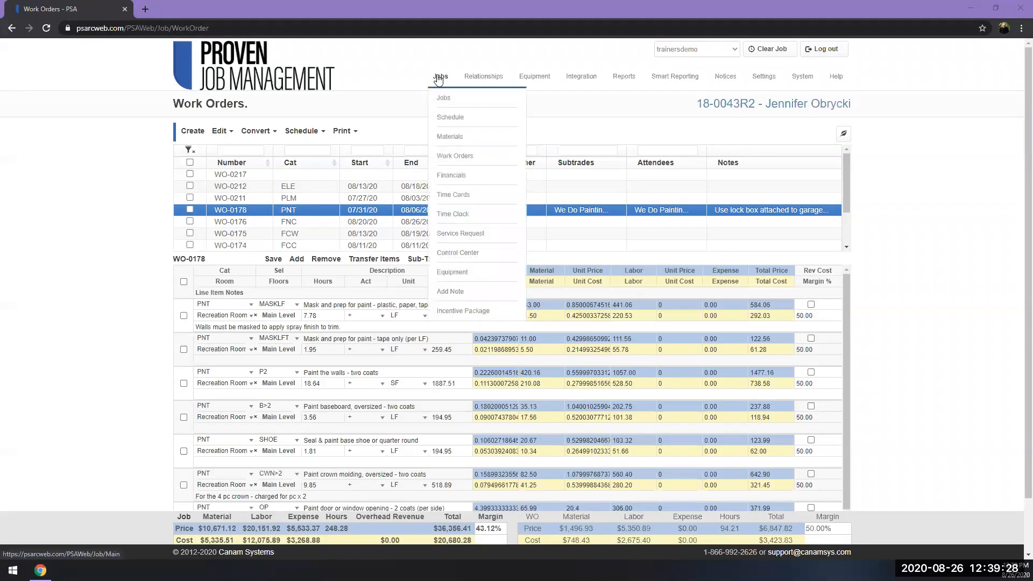
left_click(466, 162)
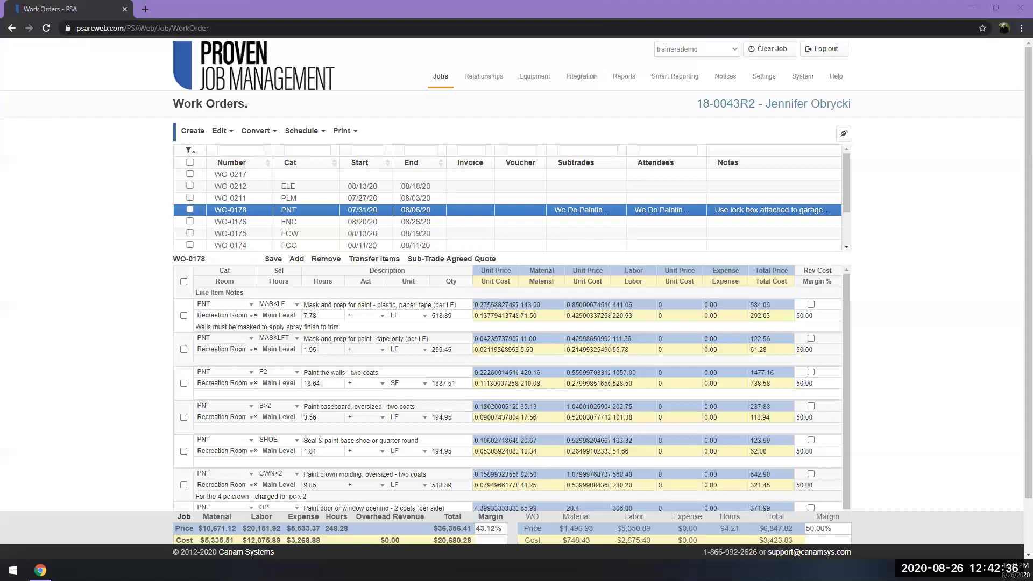
Append PNT-DRY to the PNT work order's number and save it.
mouse_move(445, 93)
double_click(247, 209)
left_click(502, 285)
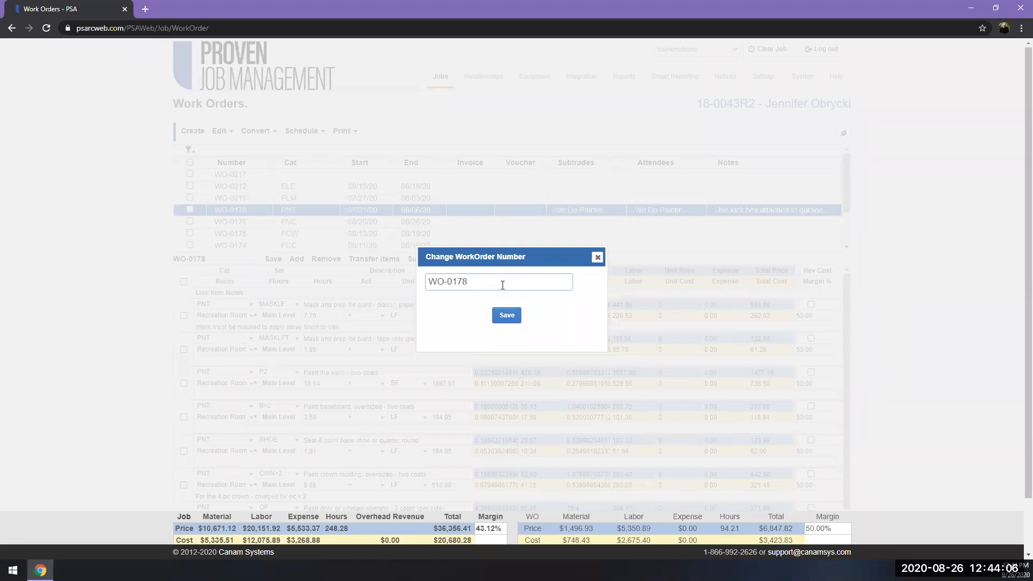
type("PNT-DRY")
left_click(510, 318)
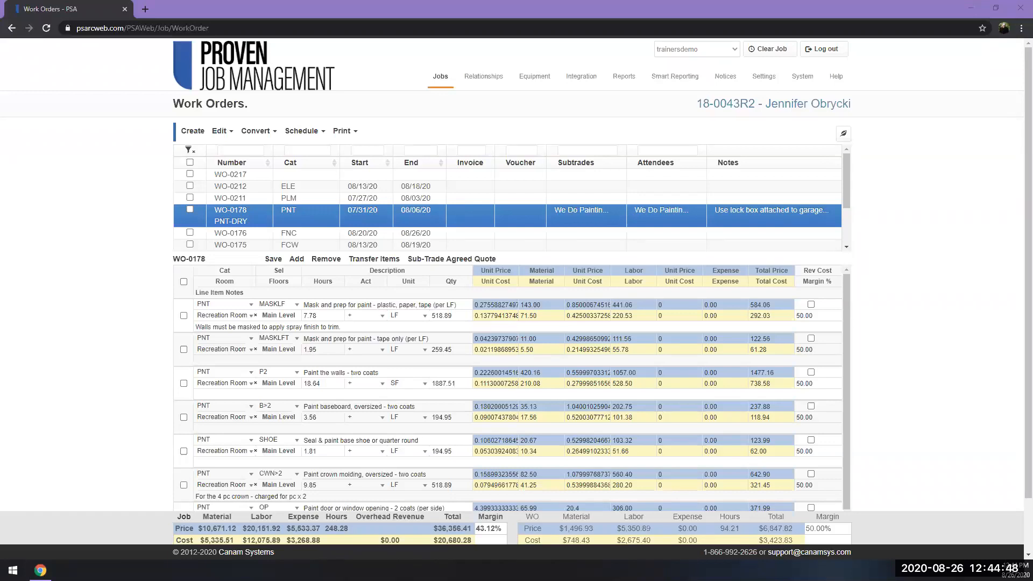
Browse the 10 - Other video folder in the Help Library and return to the work orders page.
mouse_move(833, 79)
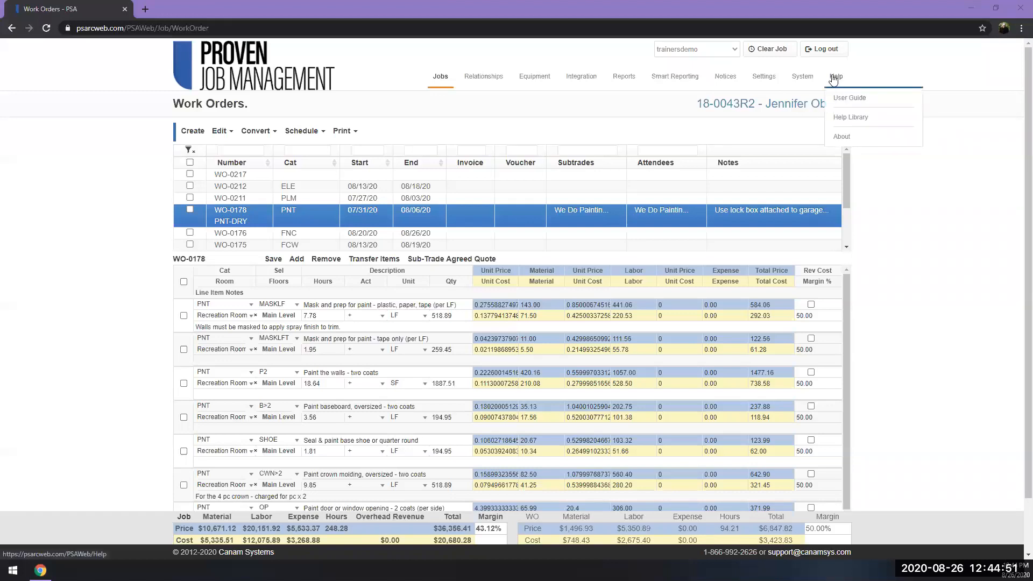
left_click(844, 118)
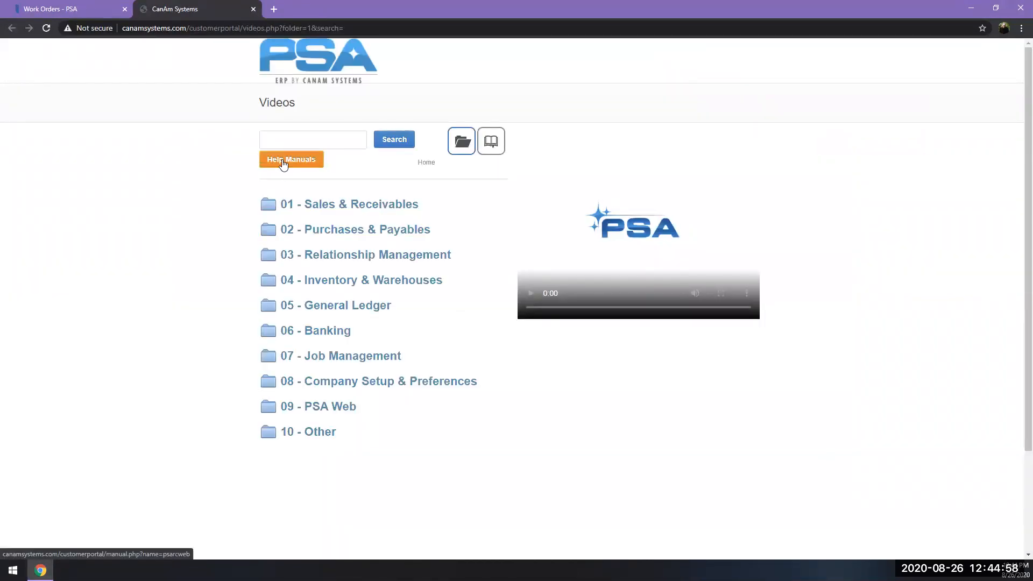
left_click(320, 432)
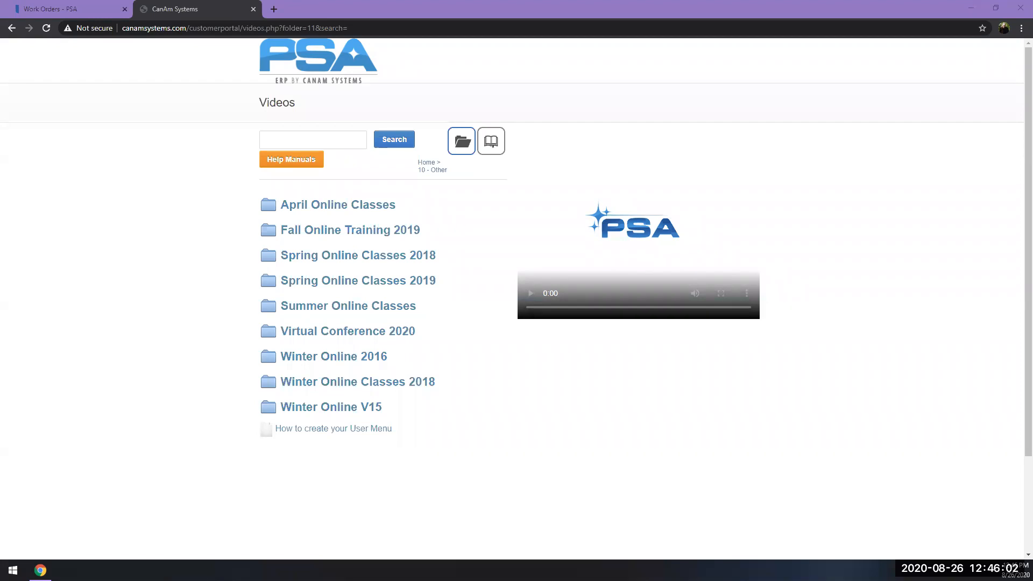
left_click(73, 15)
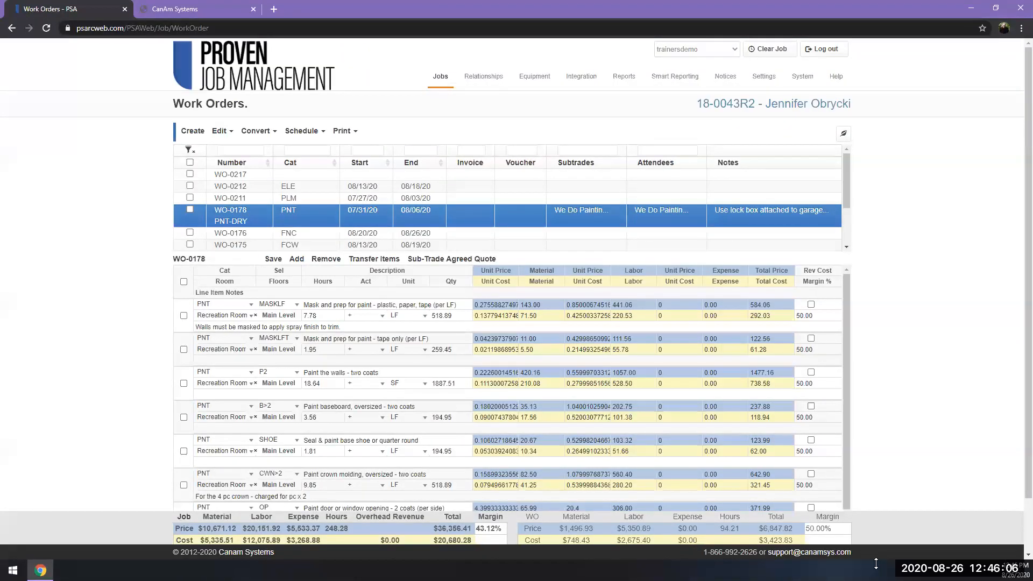